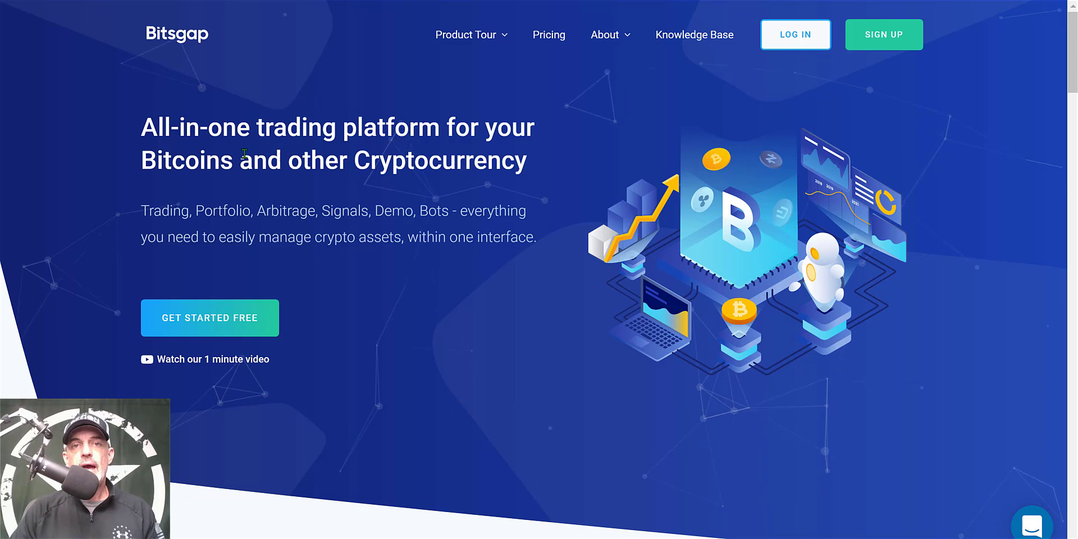
Highlight the words Trading, Arbitrage and Bots in the homepage feature tagline.
drag(141, 210, 192, 212)
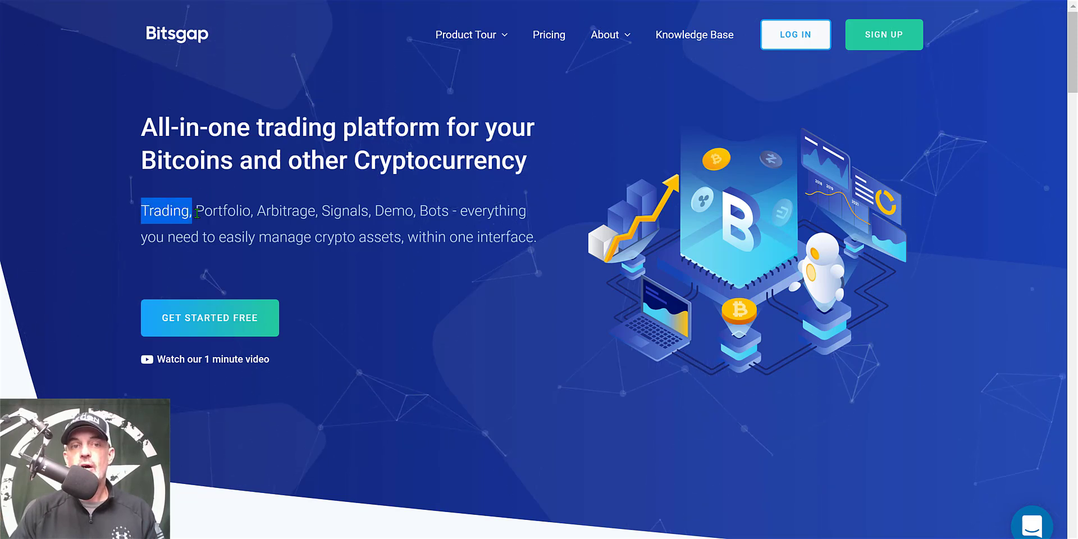
drag(257, 212, 412, 209)
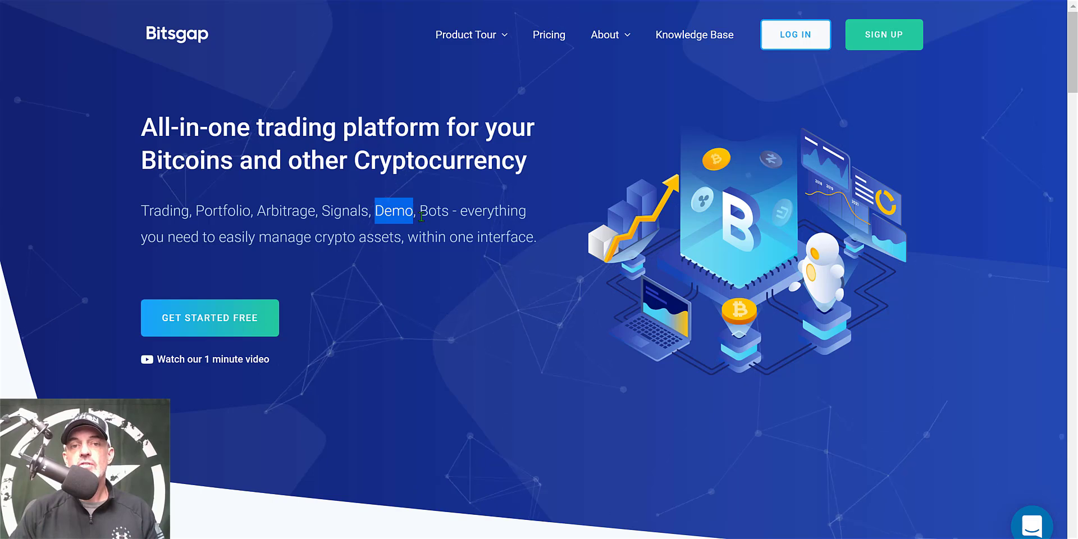
drag(421, 212, 442, 211)
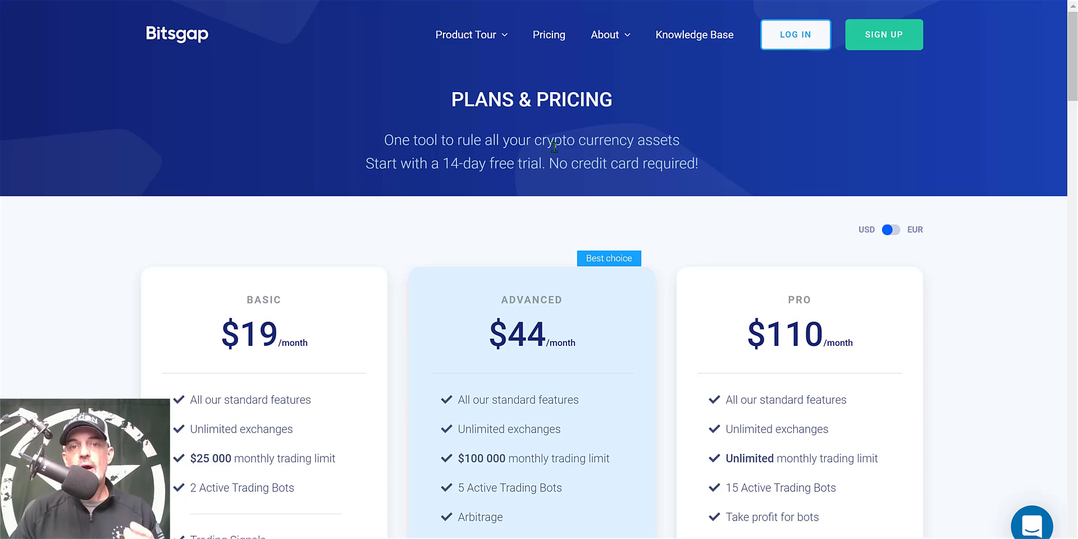
Highlight the 14-day free trial offer and the PRO plan on the pricing page.
drag(446, 164, 542, 155)
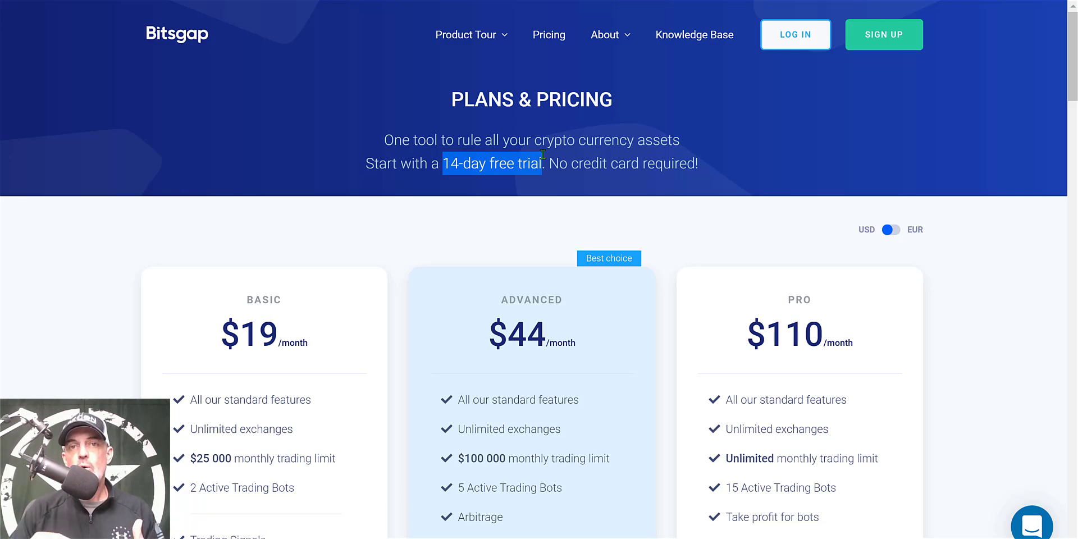
double_click(815, 294)
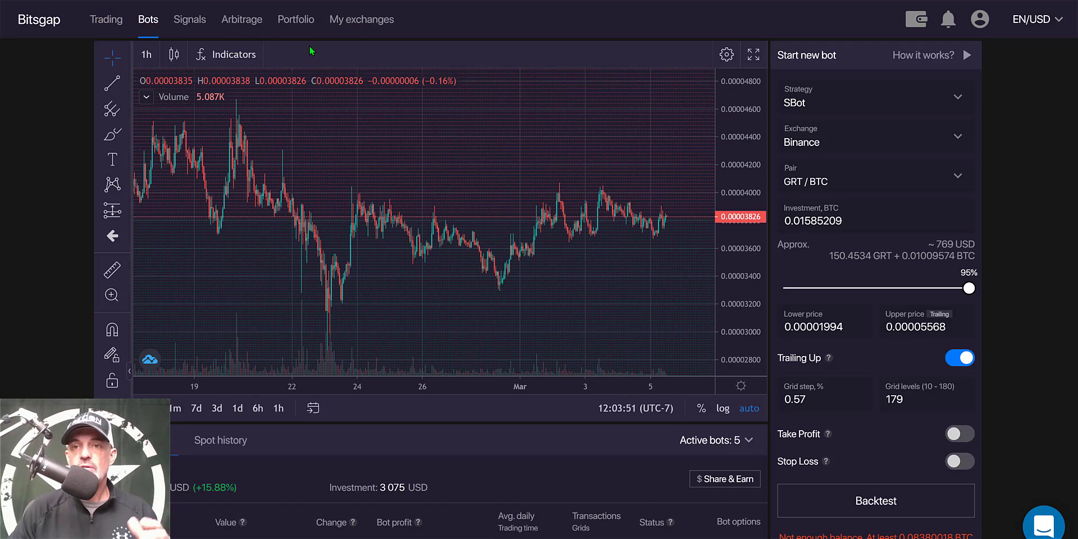
Keep SBot as the strategy and Binance as the exchange, then go to My exchanges.
click(832, 103)
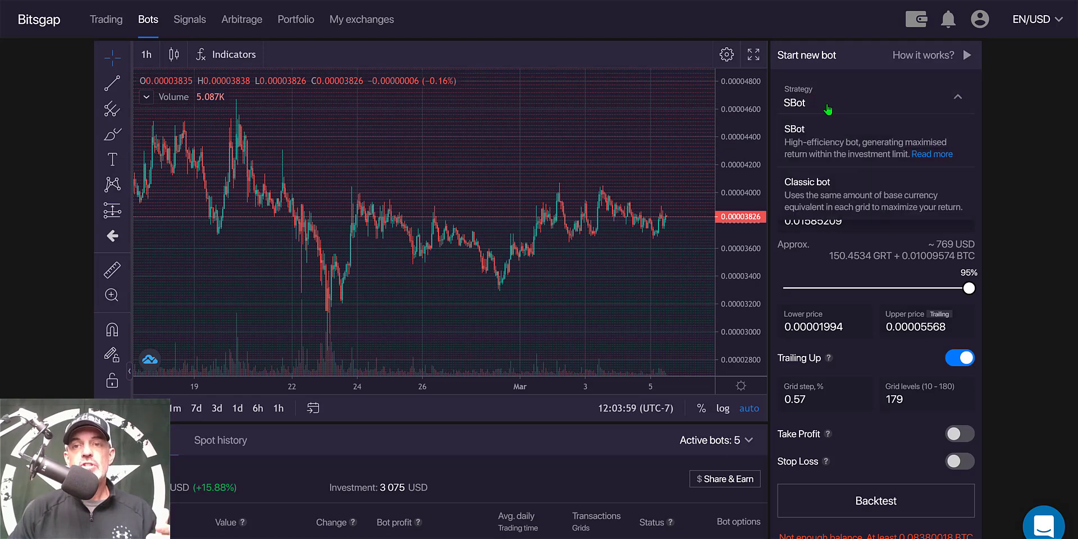
click(814, 143)
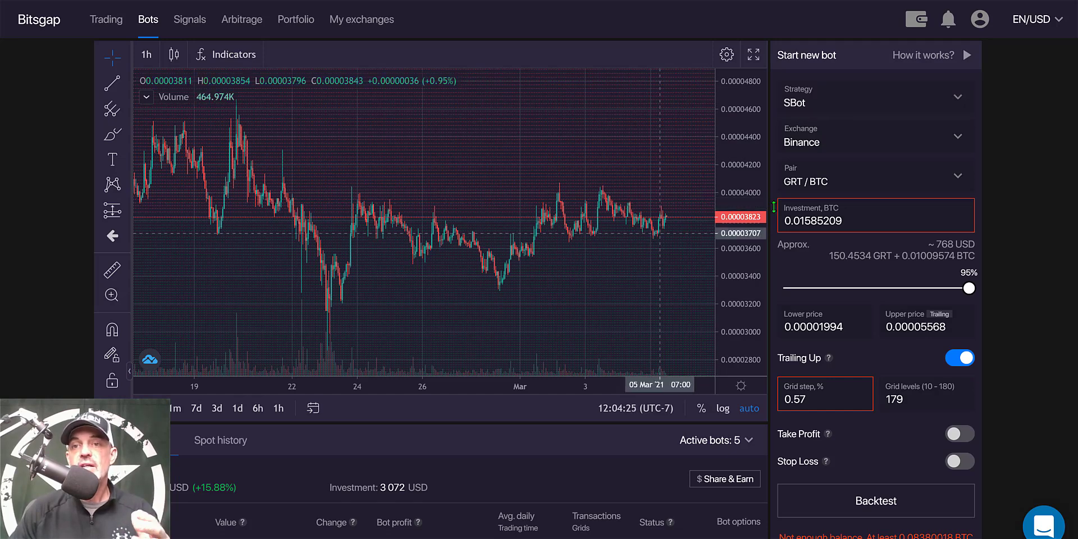
click(842, 148)
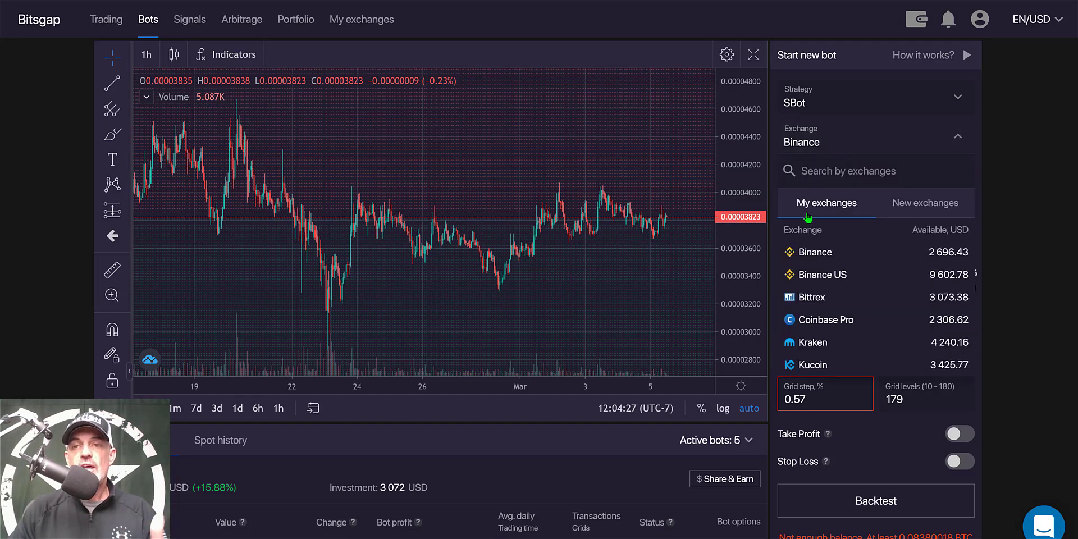
click(825, 257)
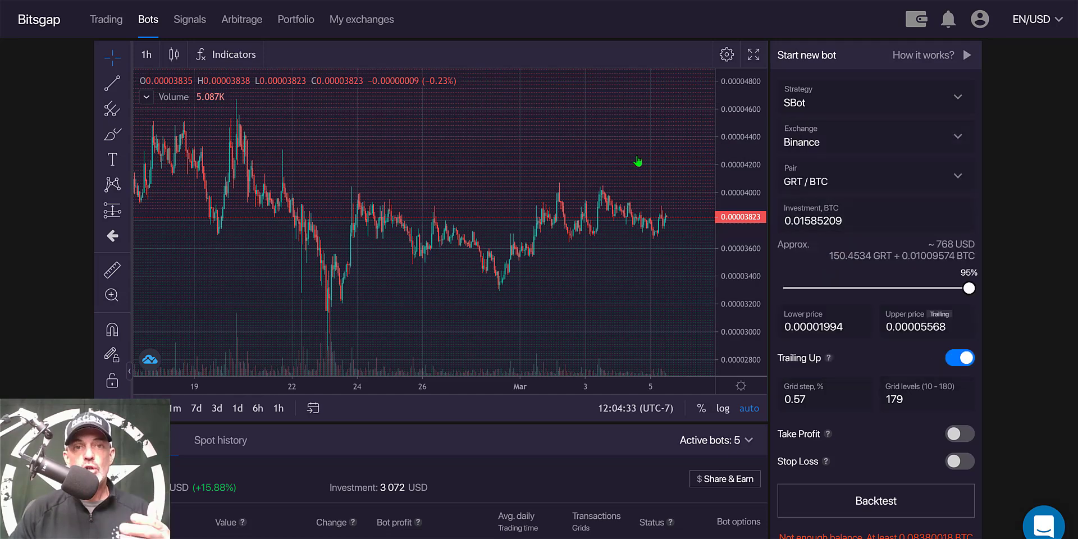
click(362, 23)
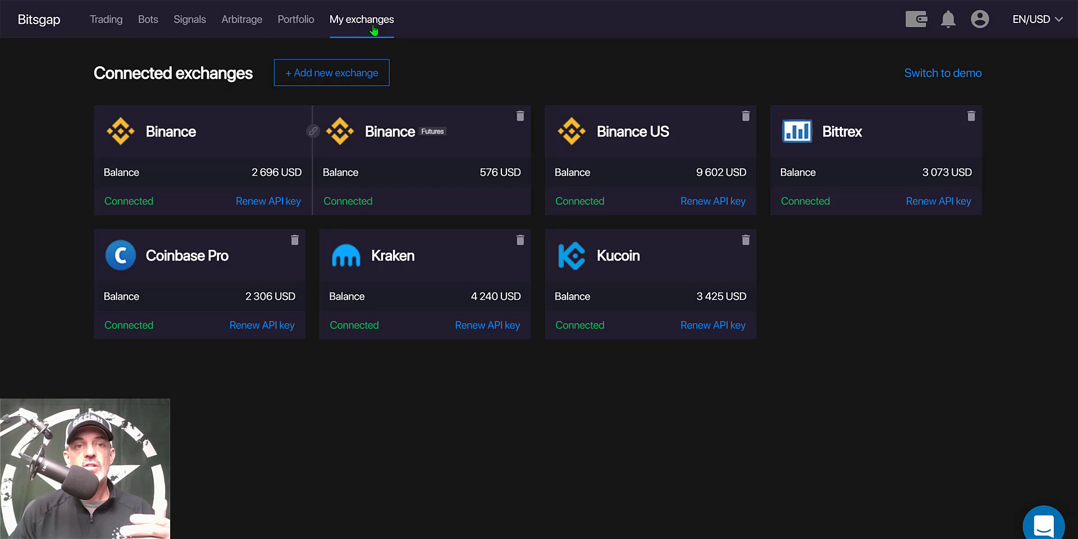
Open the Connect new exchange form and dismiss it without connecting an exchange.
click(350, 71)
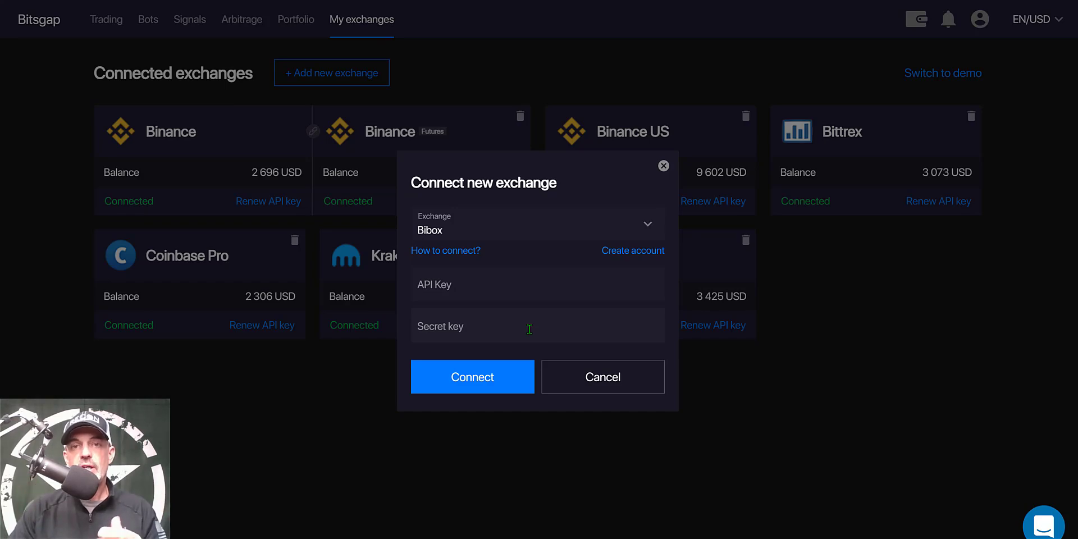
click(663, 165)
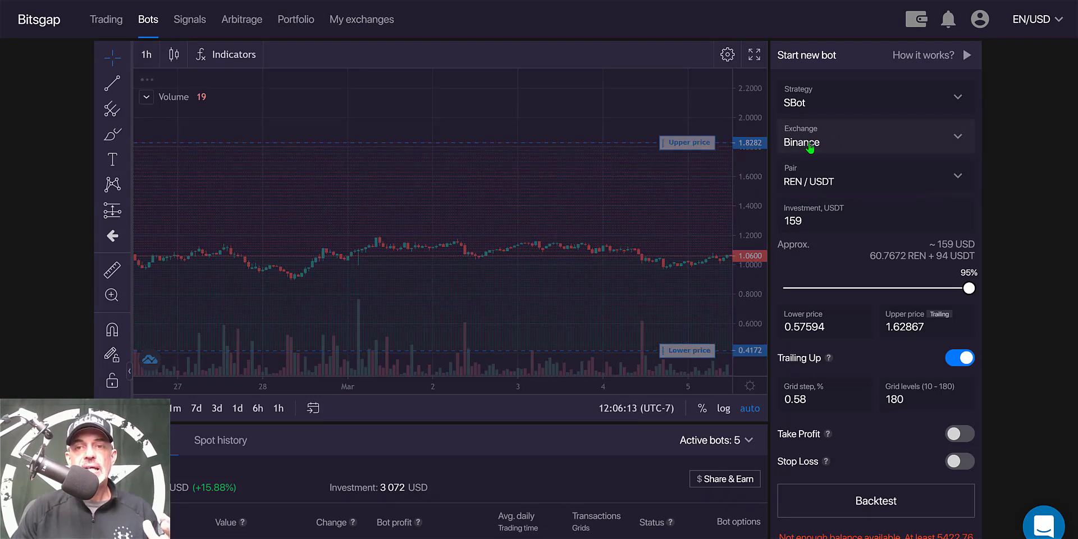
Search the pair list for GRT and choose GRT / BTC.
click(802, 184)
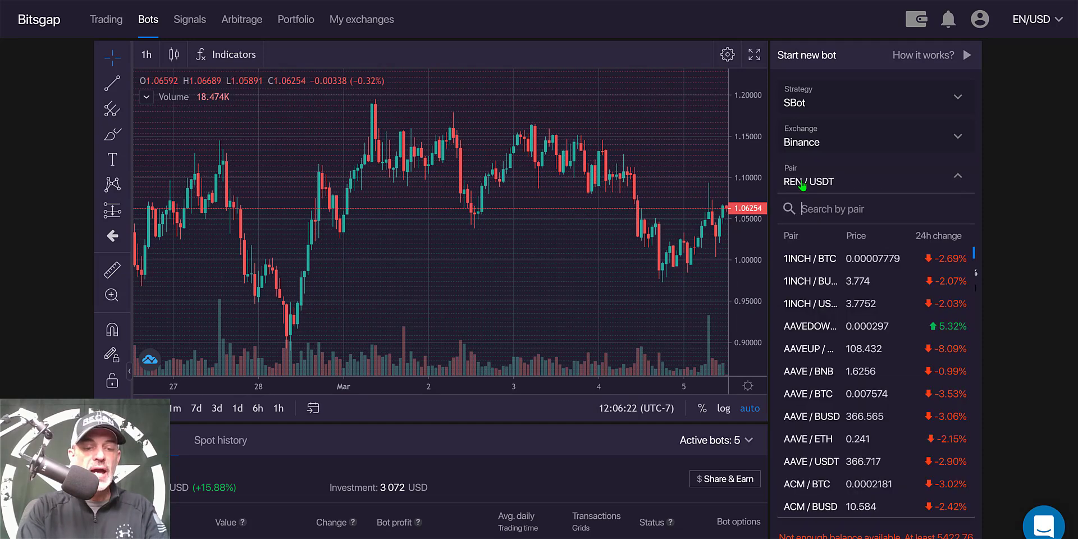
text(GRT)
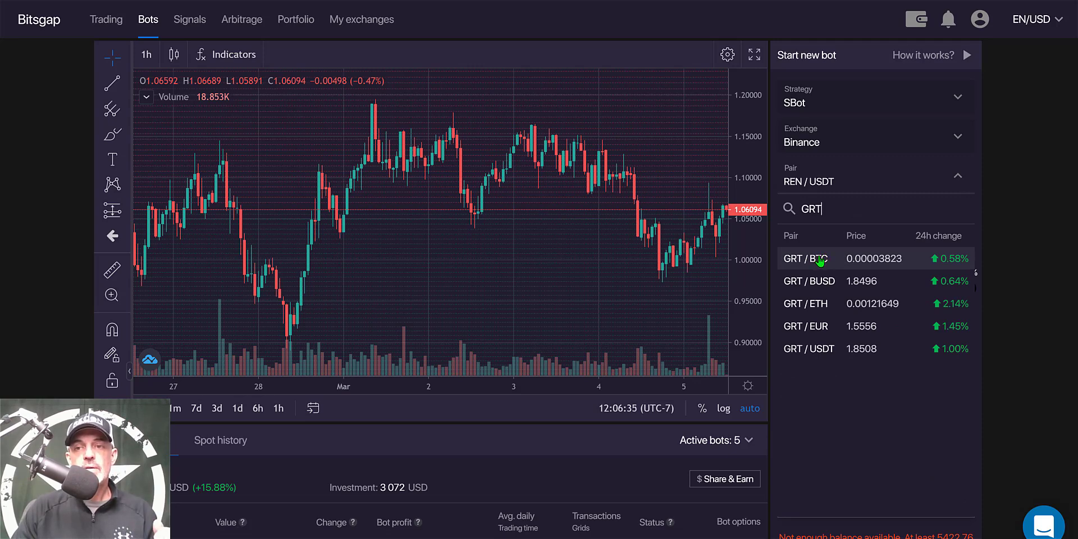
click(820, 259)
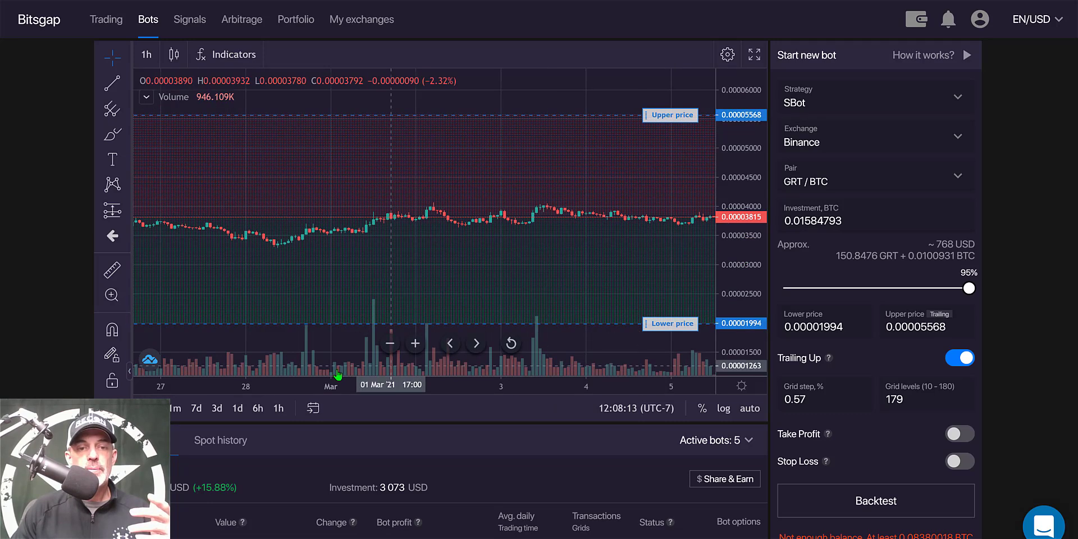
Drag the upper and lower price lines to recent highs and lows, giving 0.00003289–0.00004068.
scroll(346, 389, down, 3)
drag(671, 114, 667, 216)
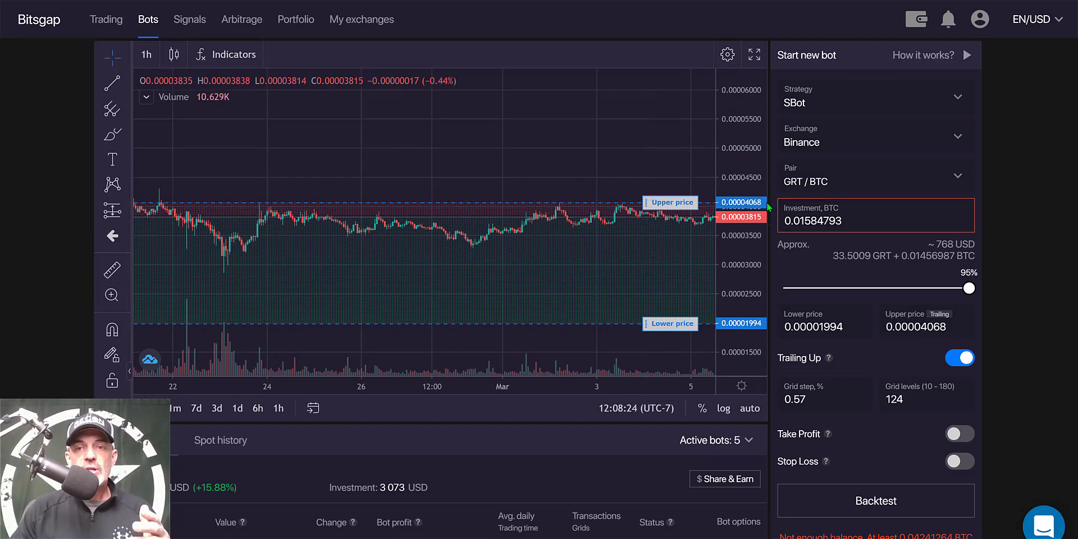
drag(739, 100, 751, 154)
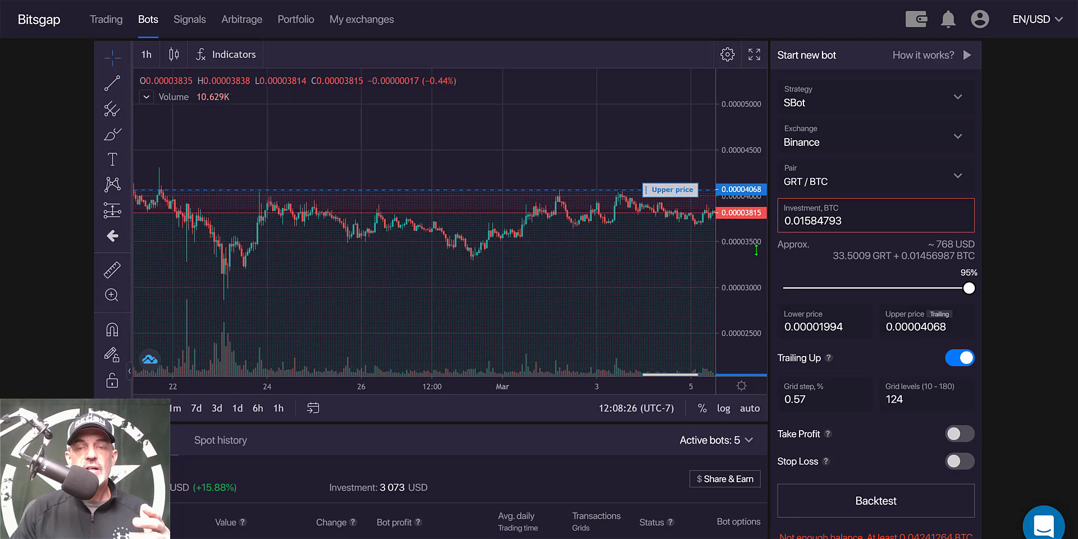
drag(751, 194, 751, 225)
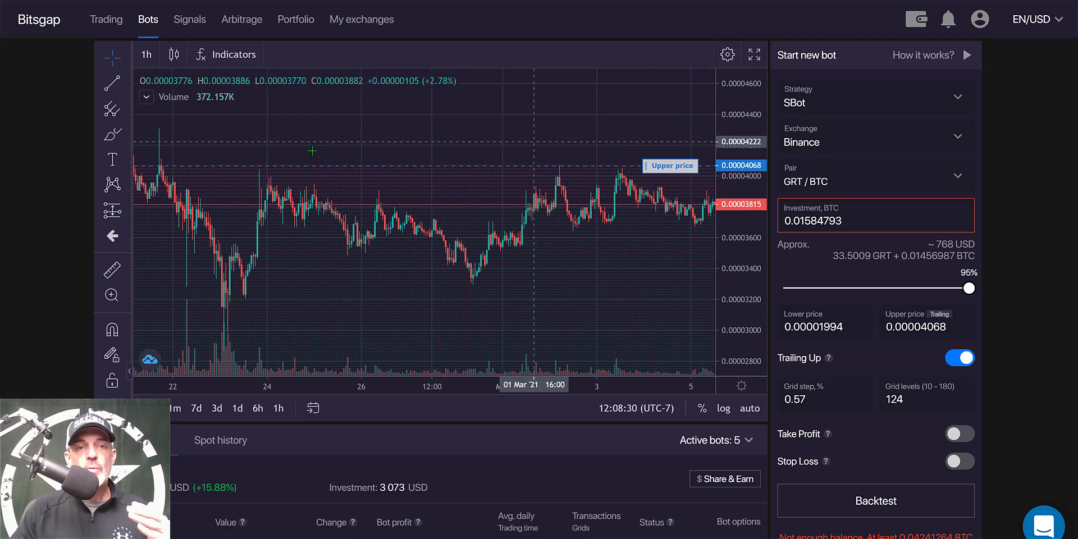
drag(640, 176, 296, 172)
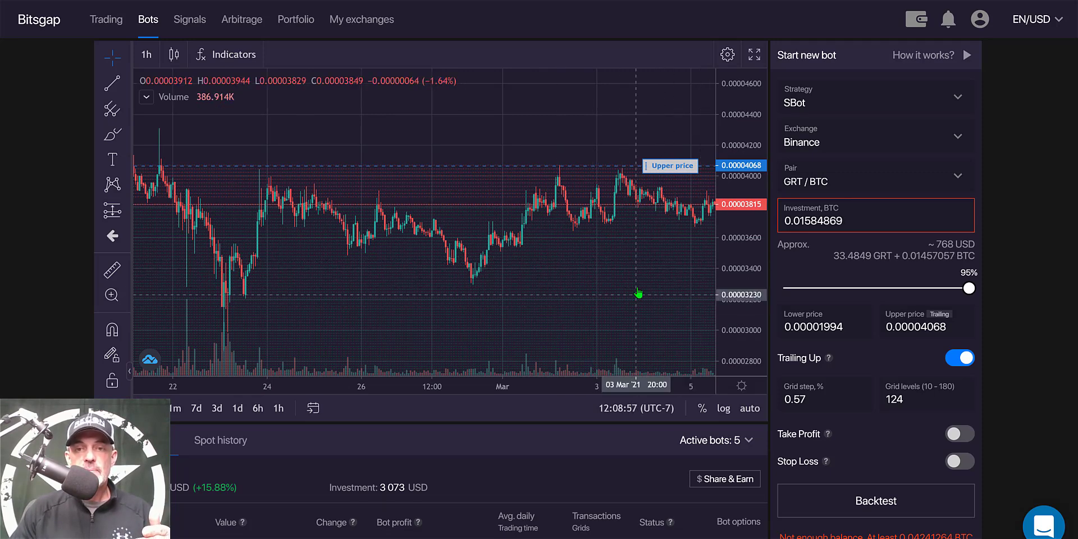
drag(630, 166, 657, 141)
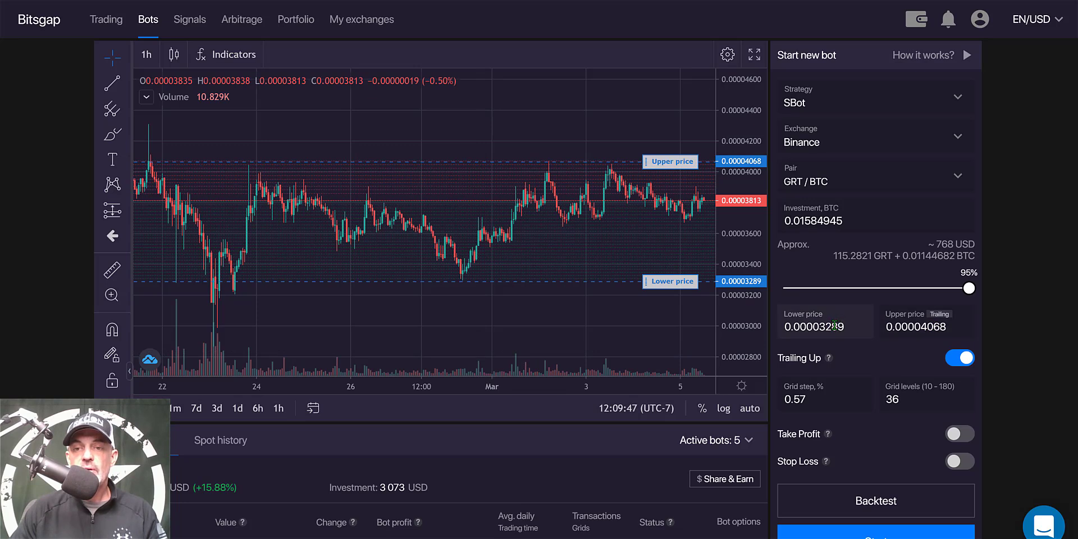
Round the price range to 0.0000329–0.0000409 and auto-fit the chart's price scale.
drag(834, 325, 858, 324)
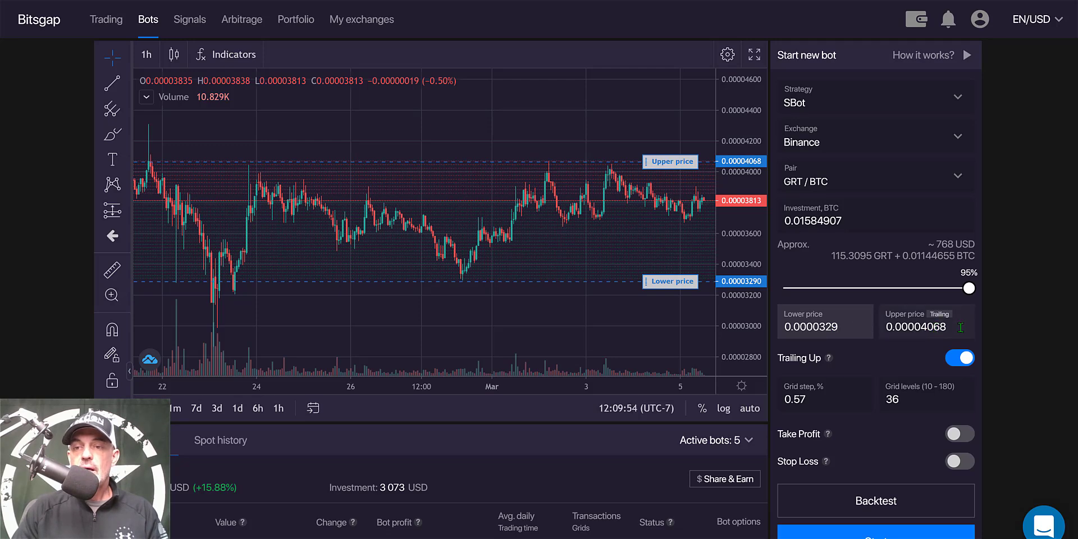
drag(934, 327, 962, 328)
text(9)
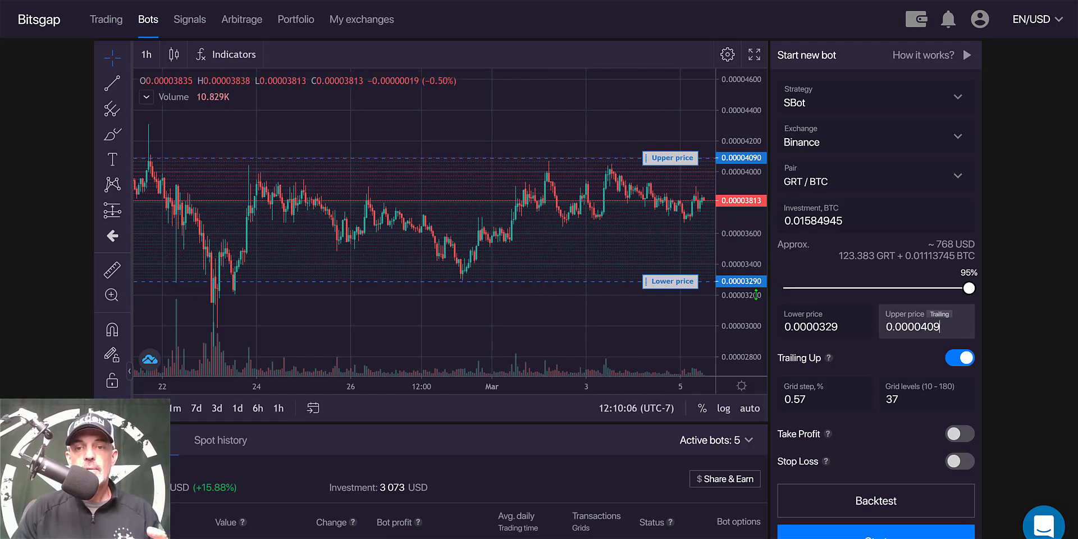
double_click(757, 292)
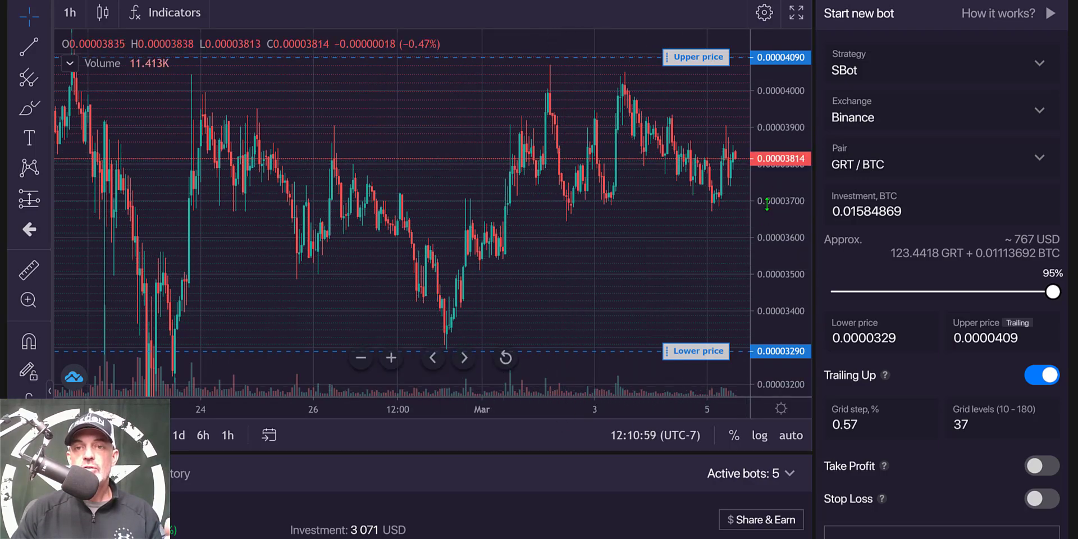
drag(782, 97, 773, 231)
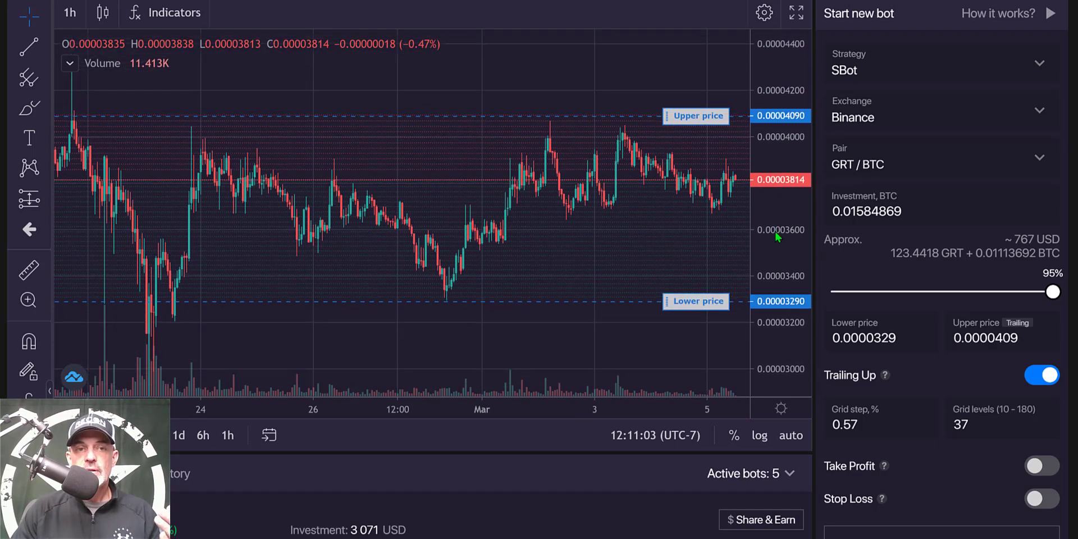
scroll(524, 168, down, 3)
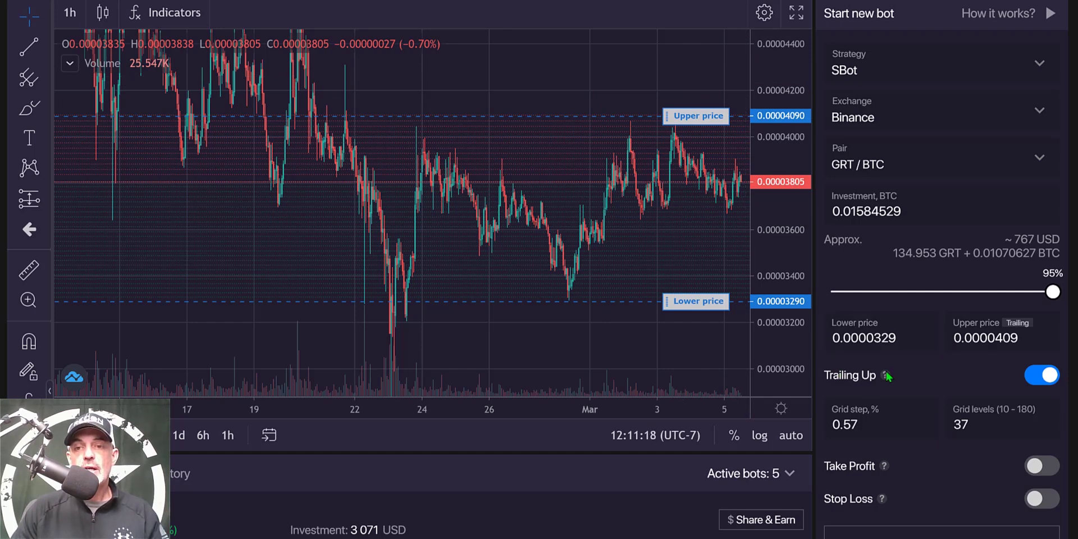
mouse_move(885, 372)
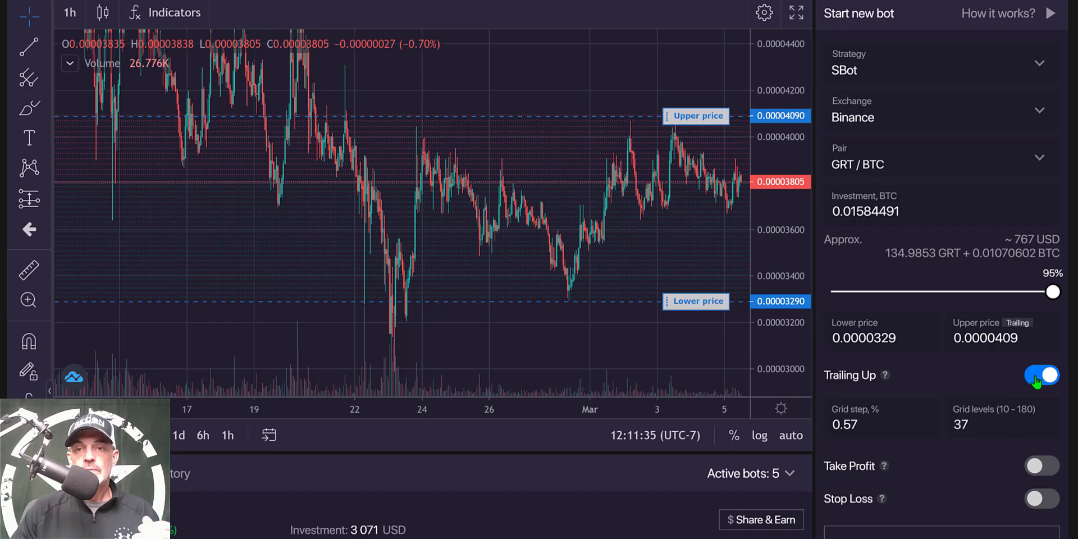
scroll(1036, 382, down, 1)
scroll(621, 125, up, 3)
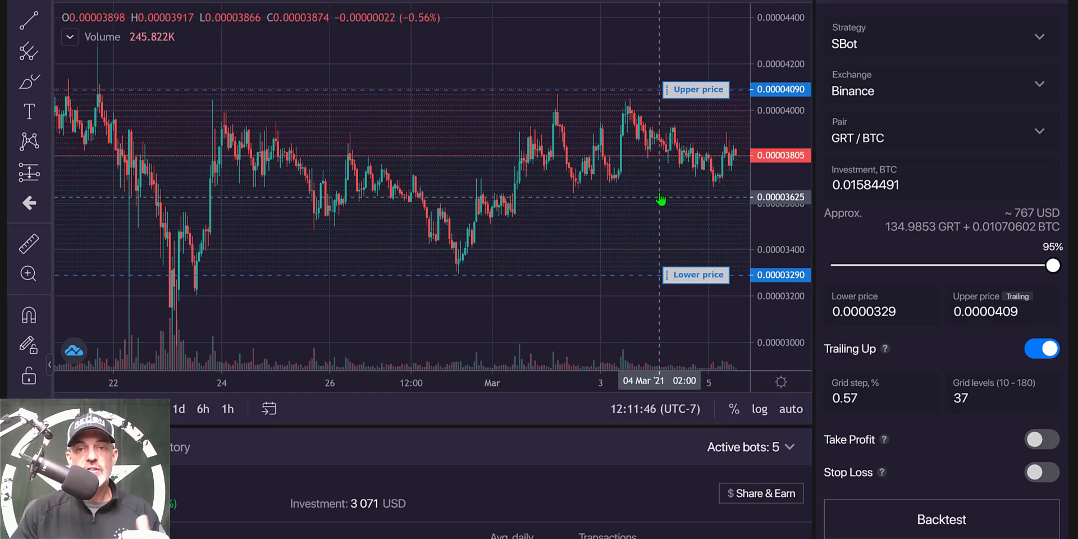
Edit the grid step's last digit and try 50 grid levels.
drag(776, 63, 795, 51)
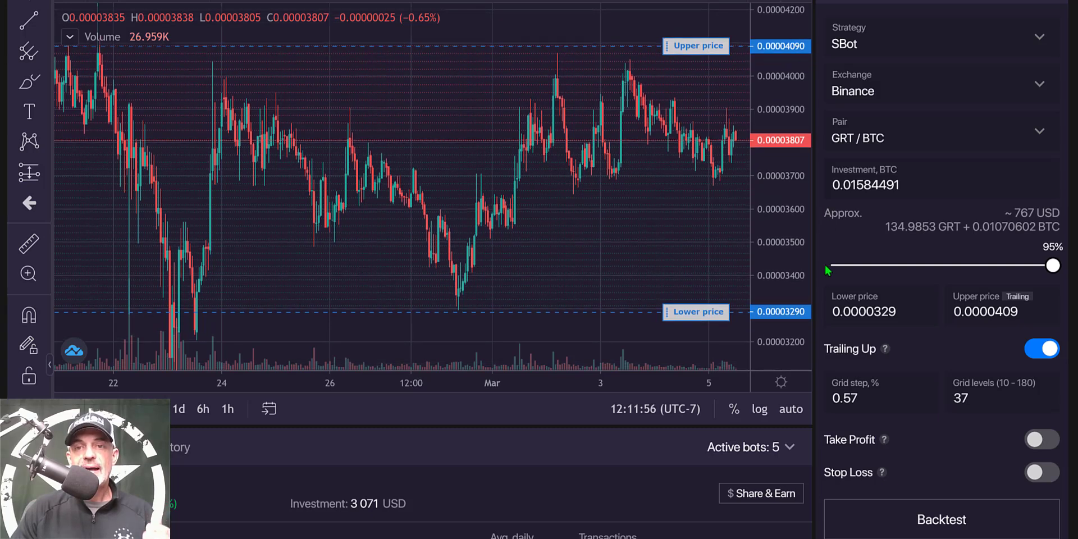
drag(850, 398, 875, 383)
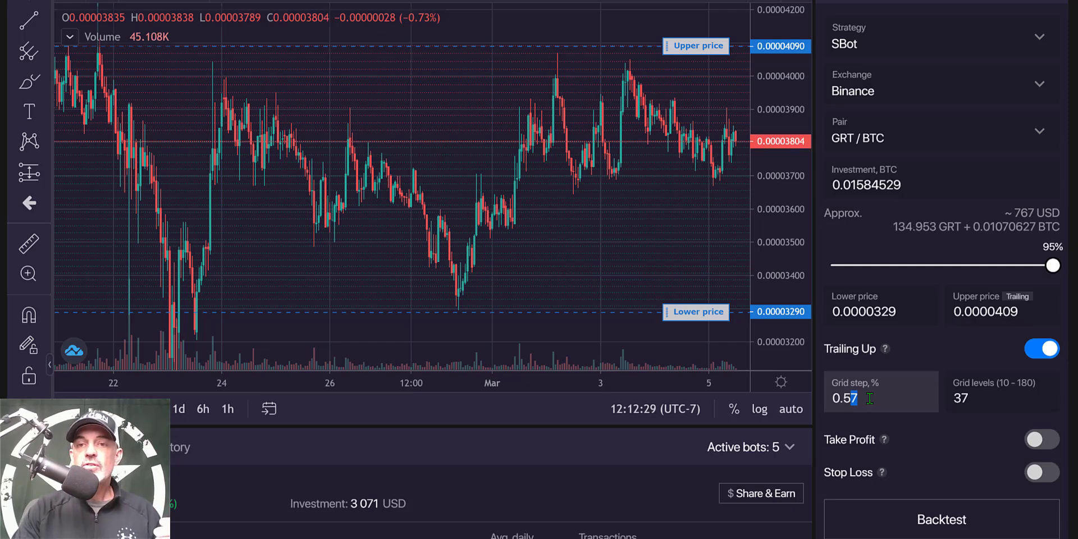
text(3)
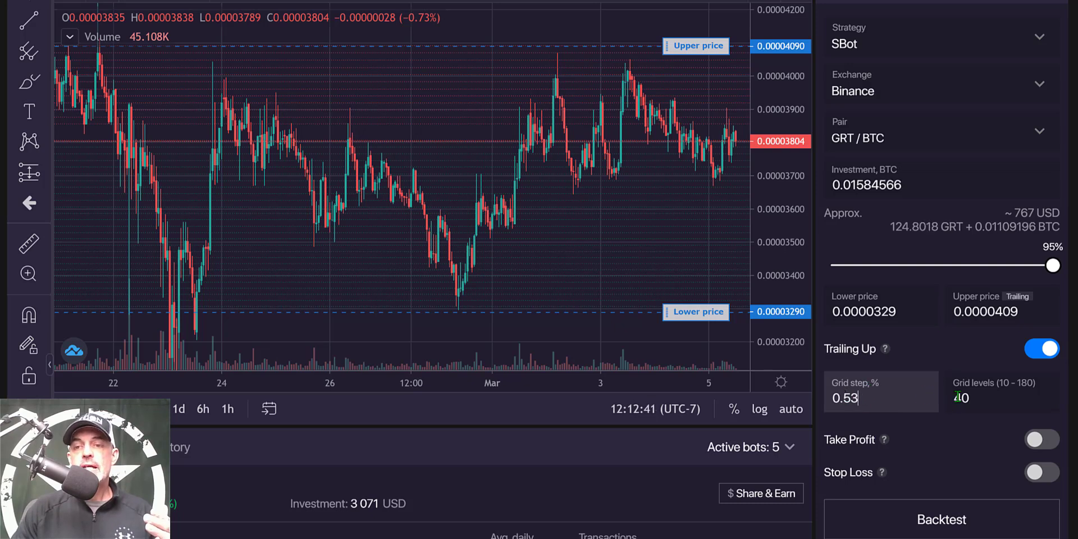
click(953, 396)
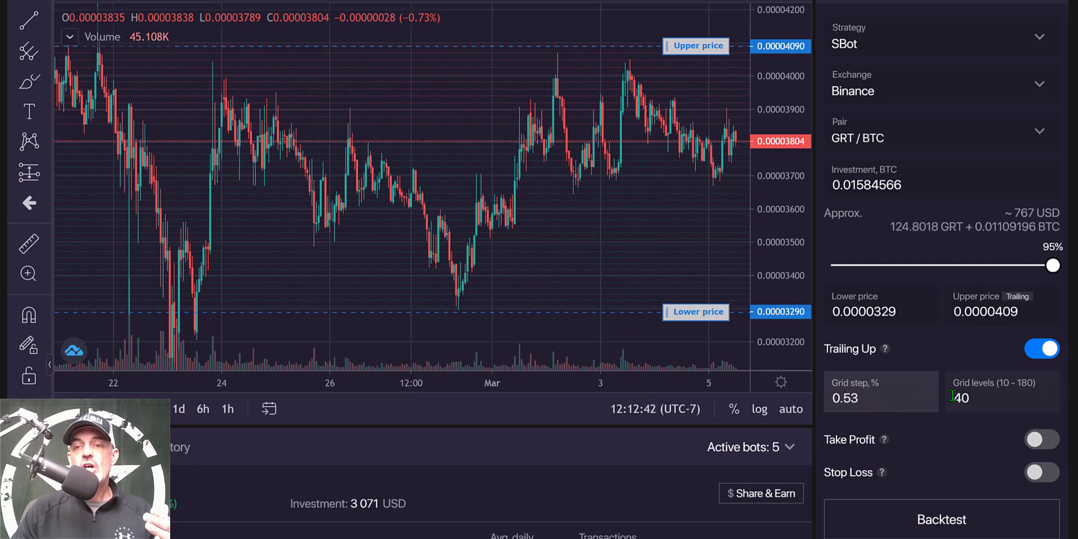
drag(954, 397, 973, 397)
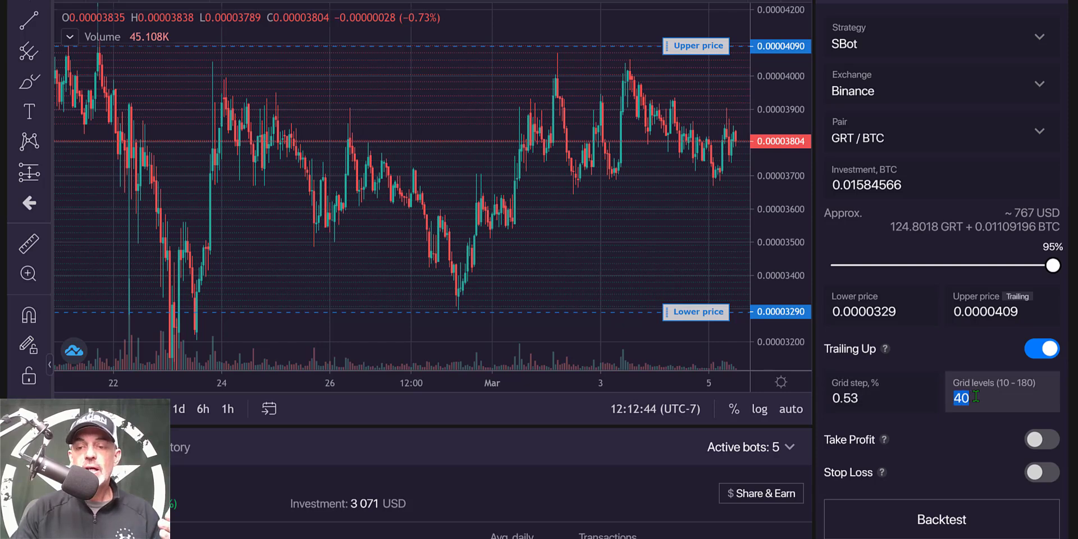
text(50)
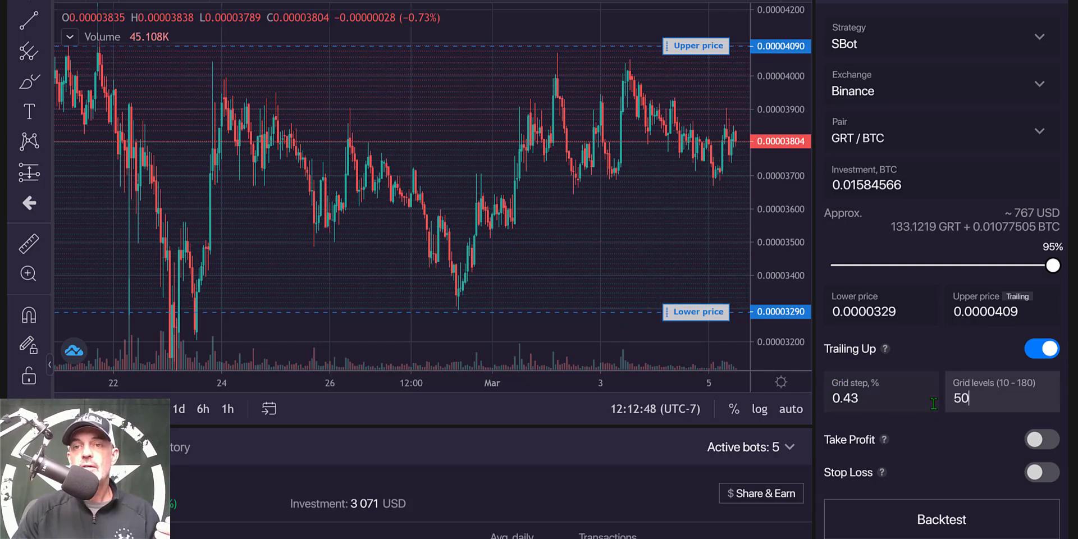
Set the grid step to 0.53% for 40 levels and run a backtest.
drag(858, 398, 845, 397)
text(53)
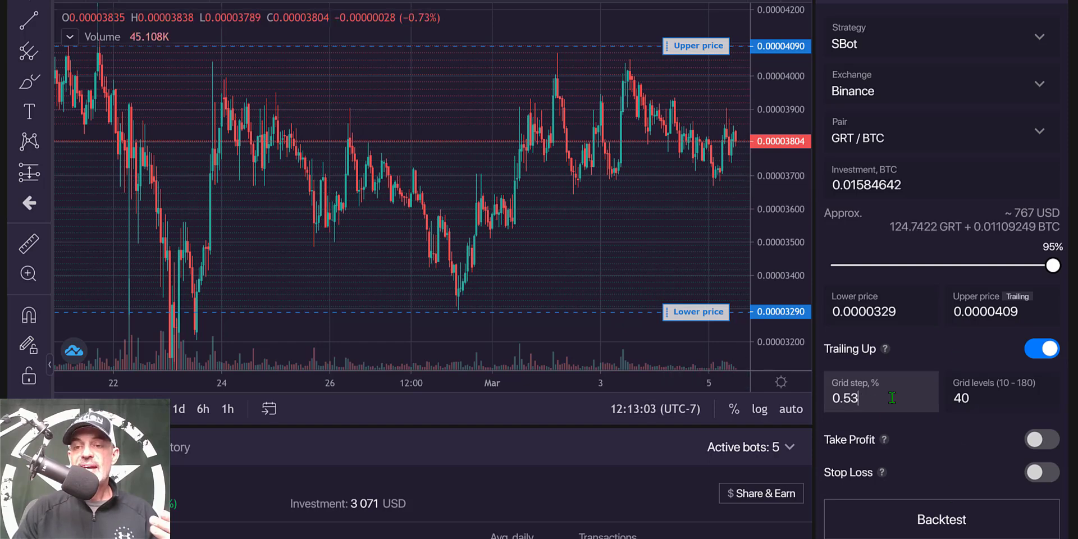
click(954, 521)
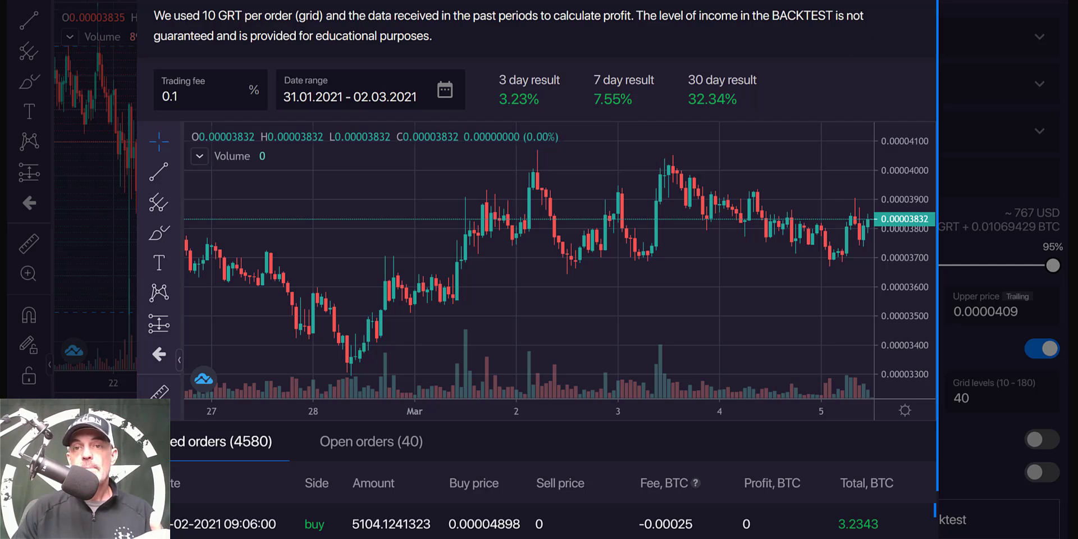
Raise the grid levels from 40 to 41 and backtest again.
key(Escape)
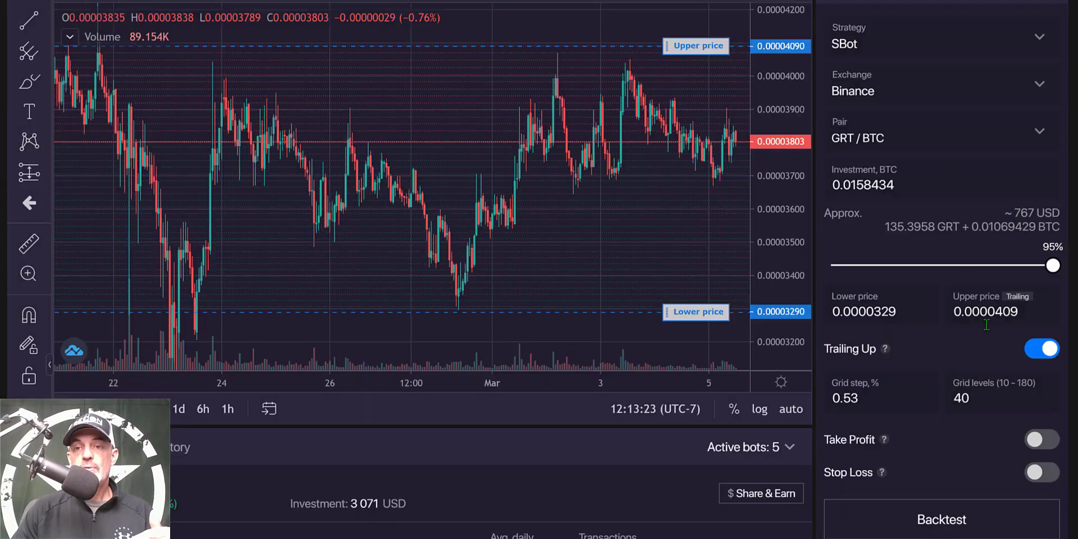
key(Up)
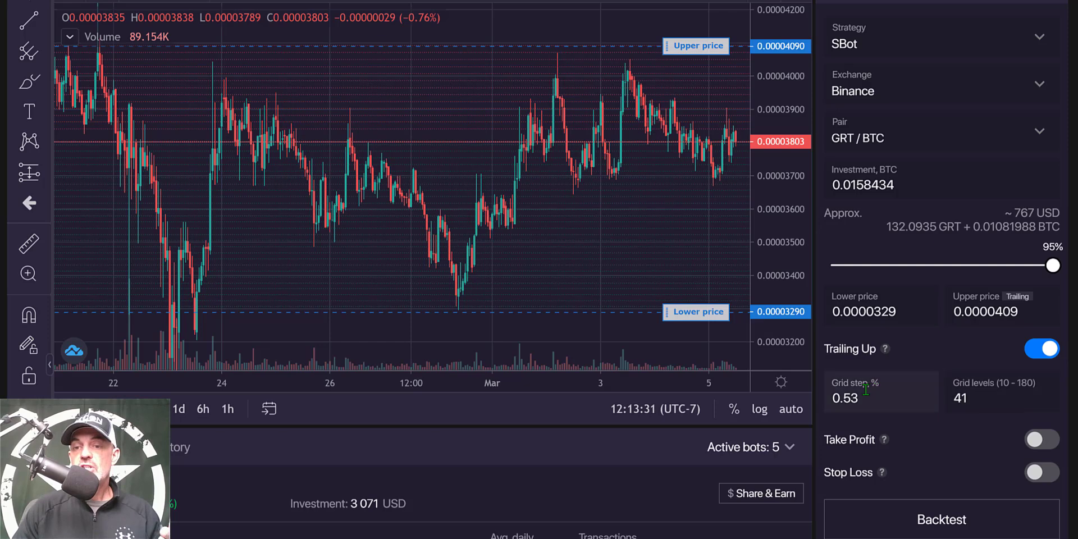
click(960, 523)
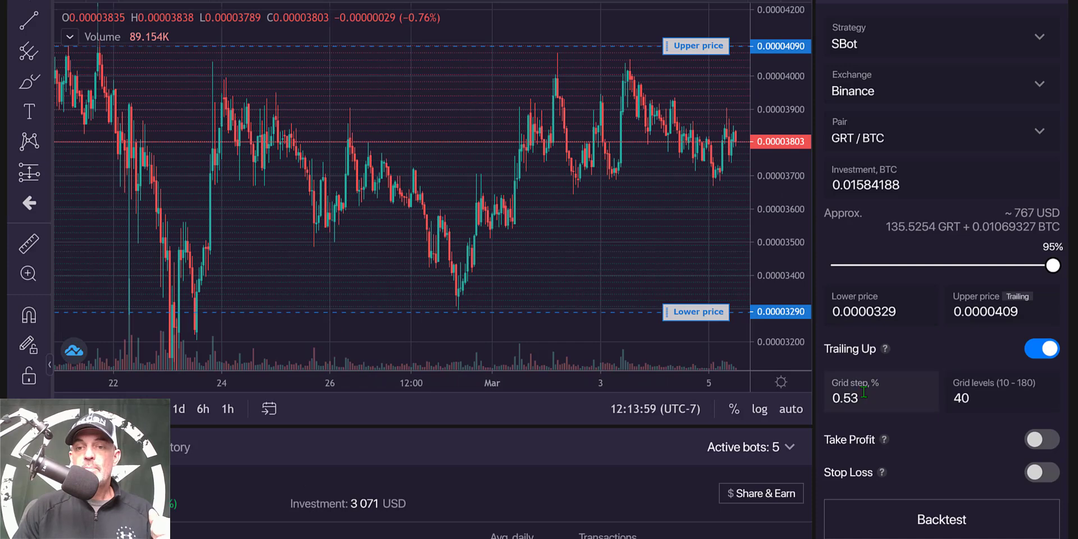
Try a 0.54% grid step and compare its backtest.
drag(860, 398, 852, 398)
key(BackSpace)
text(4)
click(994, 399)
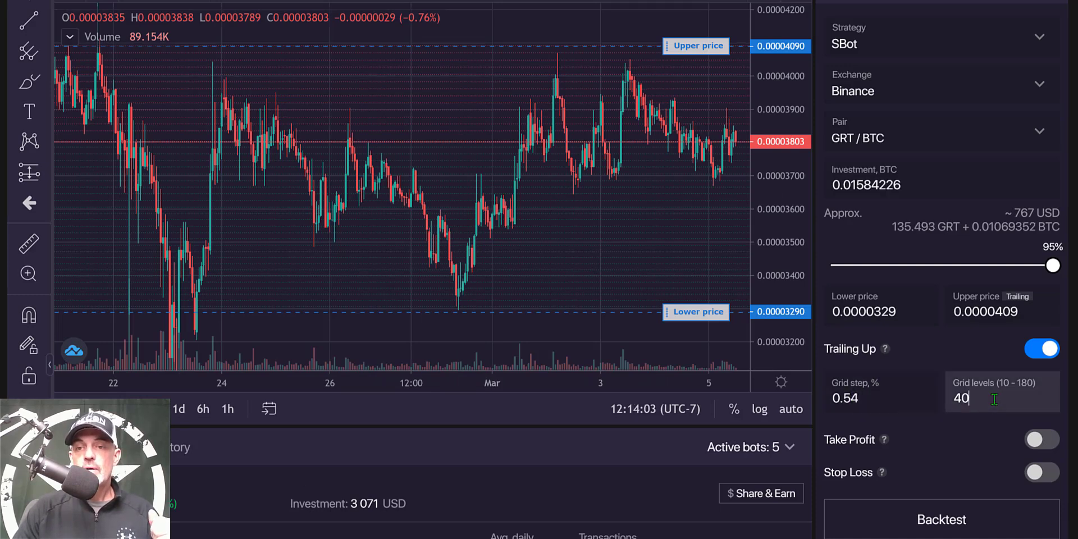
click(949, 519)
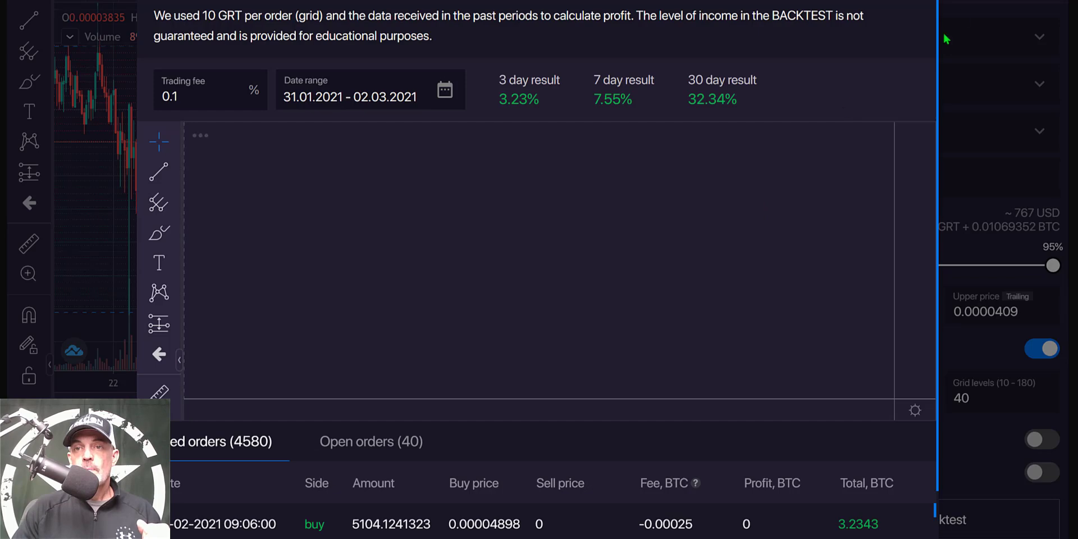
key(Escape)
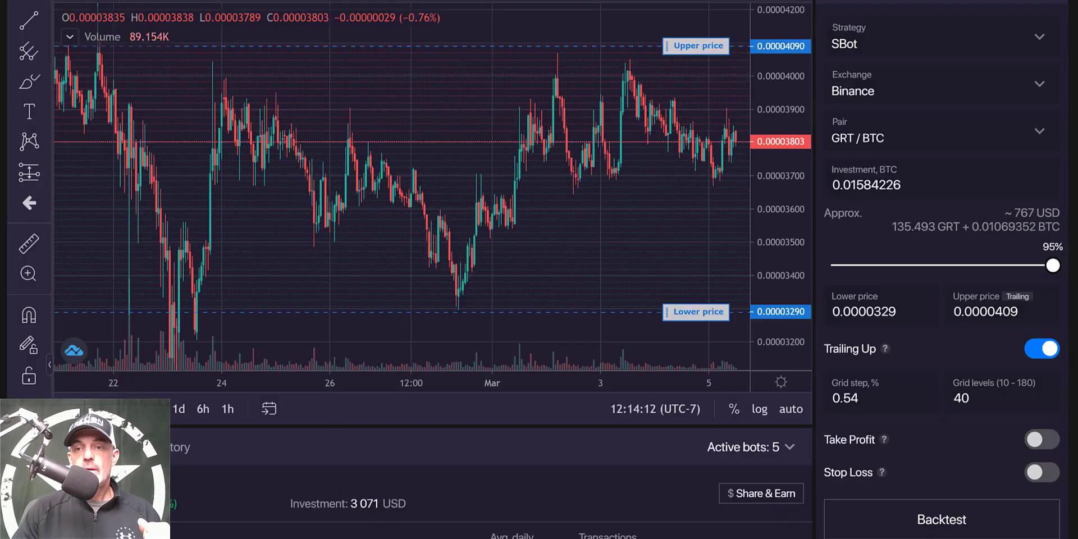
Restore 41 grid levels at the 0.53% grid step and open the strategy list.
click(984, 404)
key(BackSpace)
text(1)
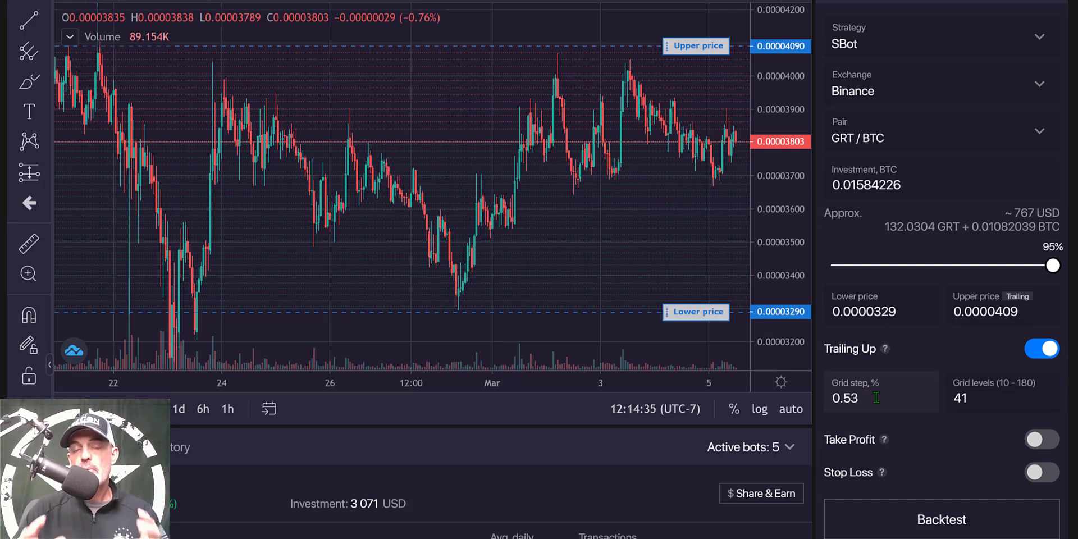
click(990, 38)
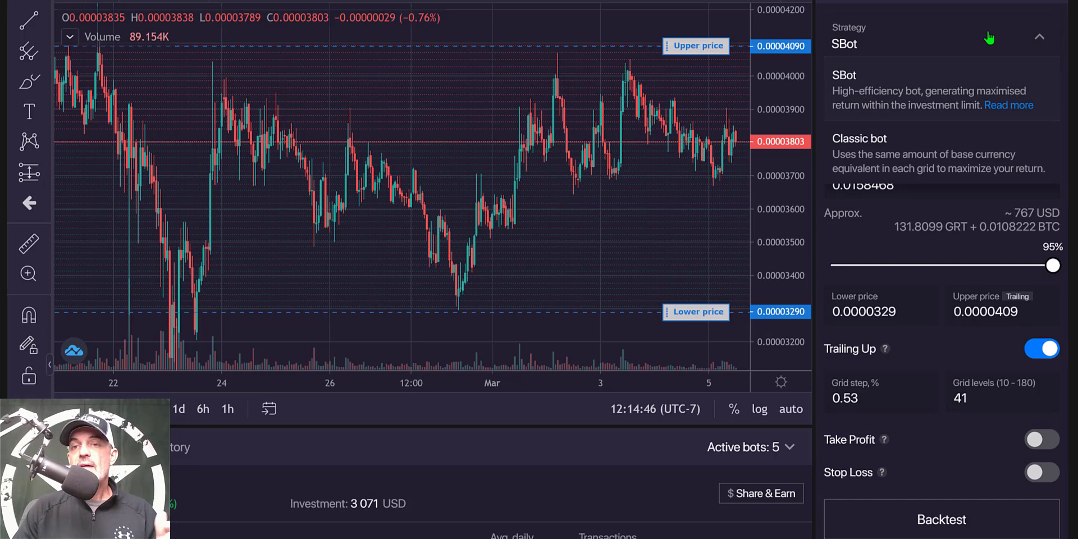
click(914, 160)
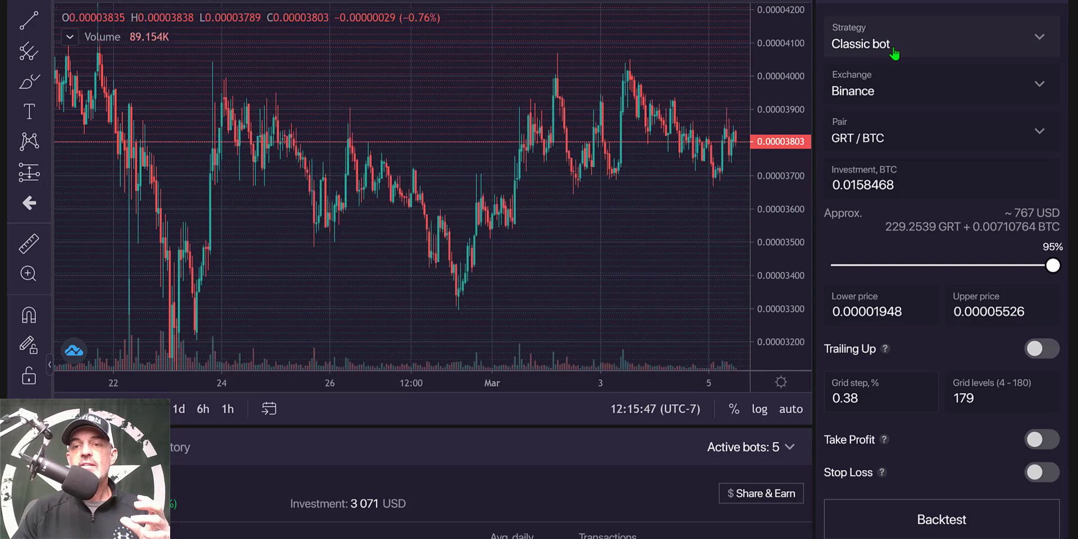
Enter lower price 0.0000329, upper price 0.0000409 and 30 grid levels.
drag(914, 312, 876, 311)
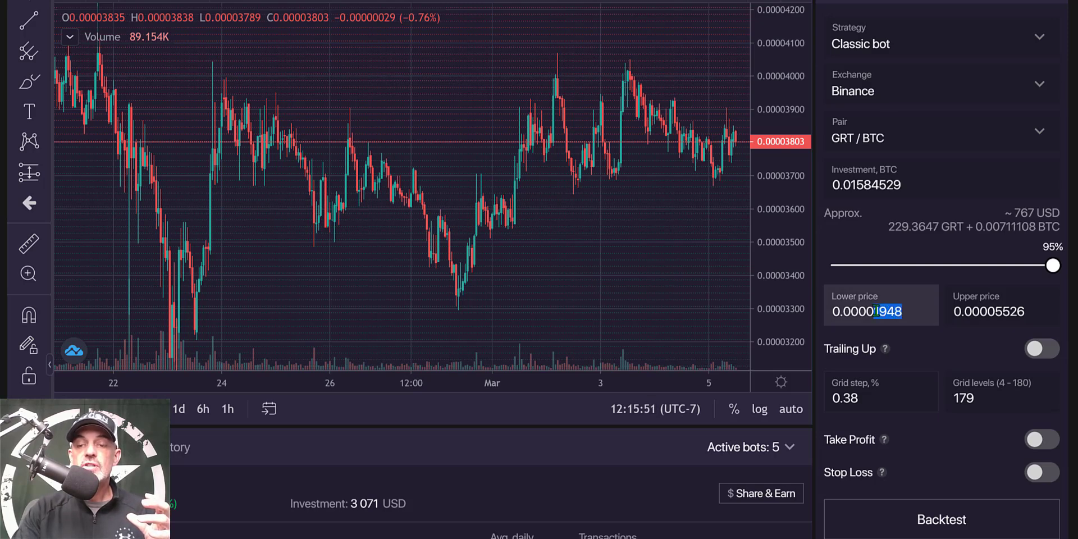
text(329)
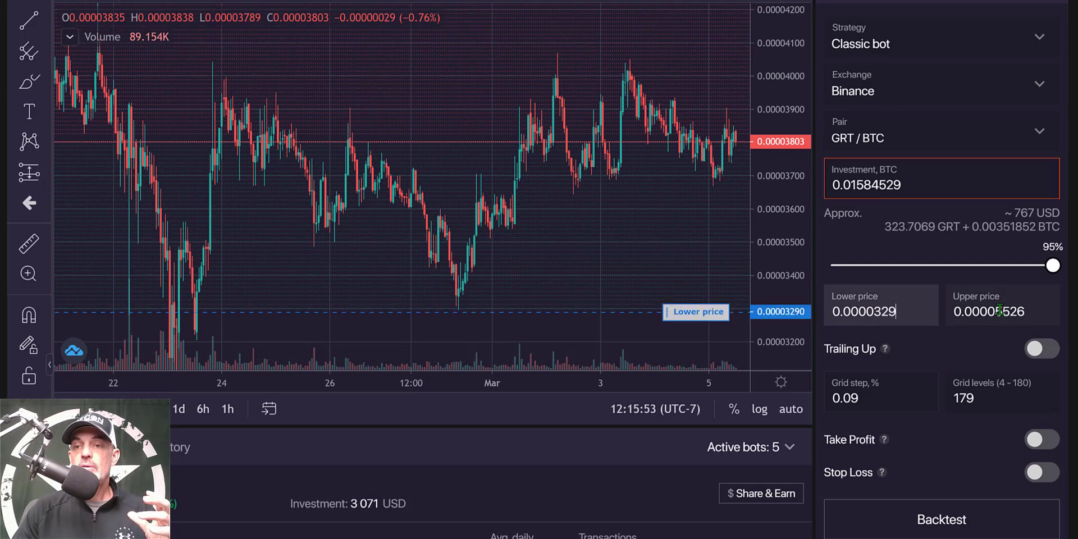
drag(999, 310, 1041, 307)
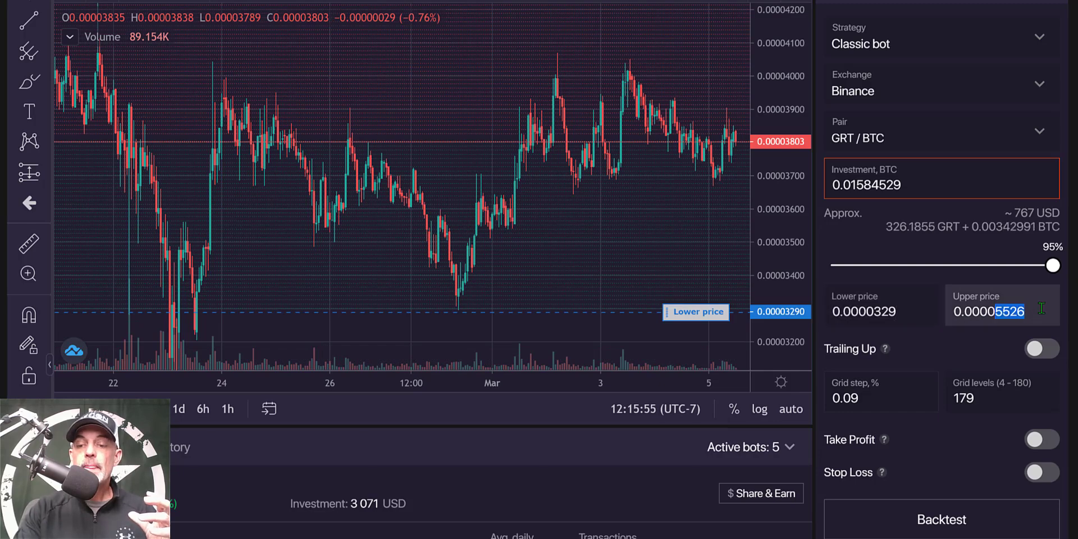
text(409)
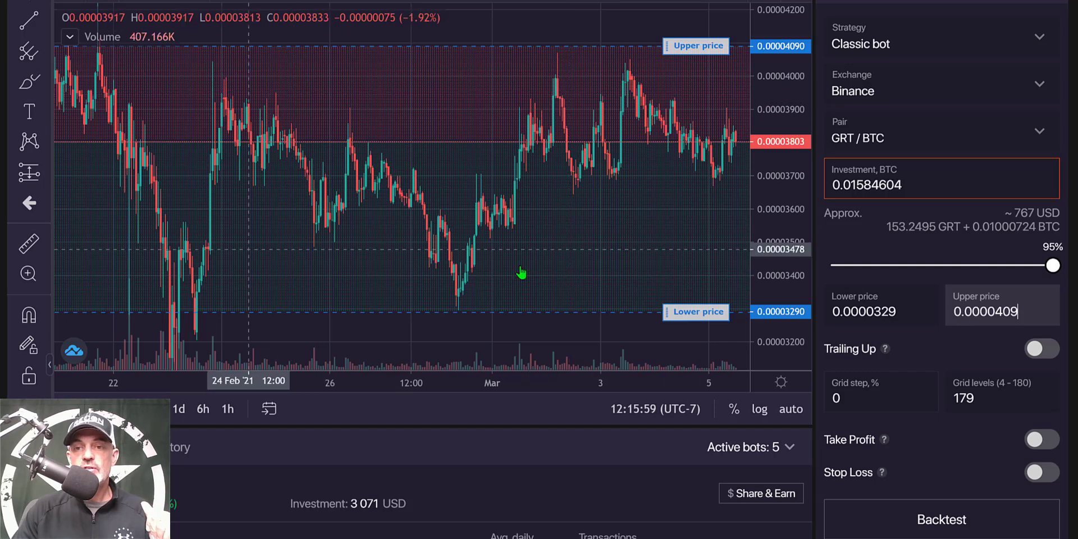
click(855, 402)
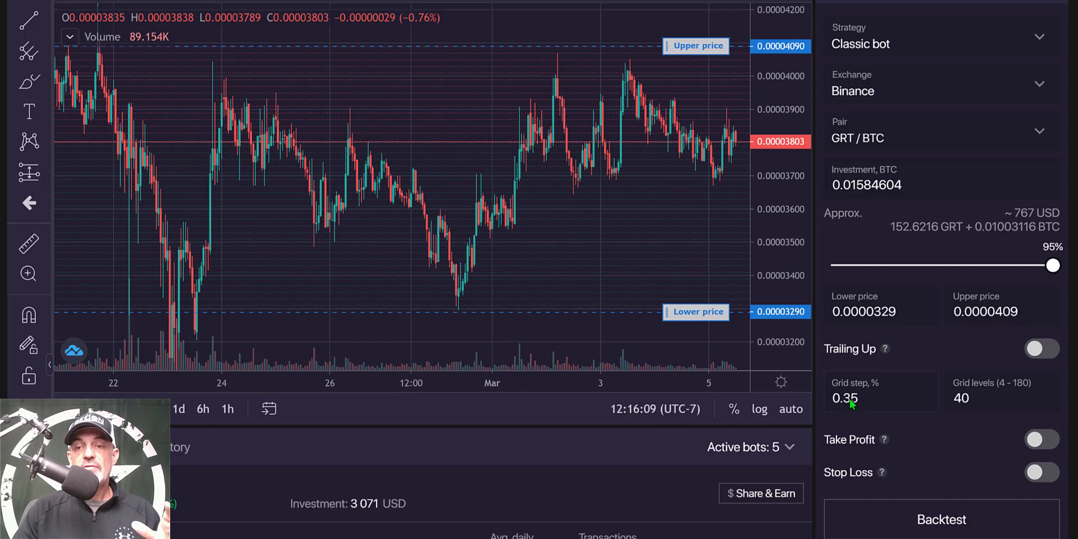
drag(973, 399, 948, 398)
text(30)
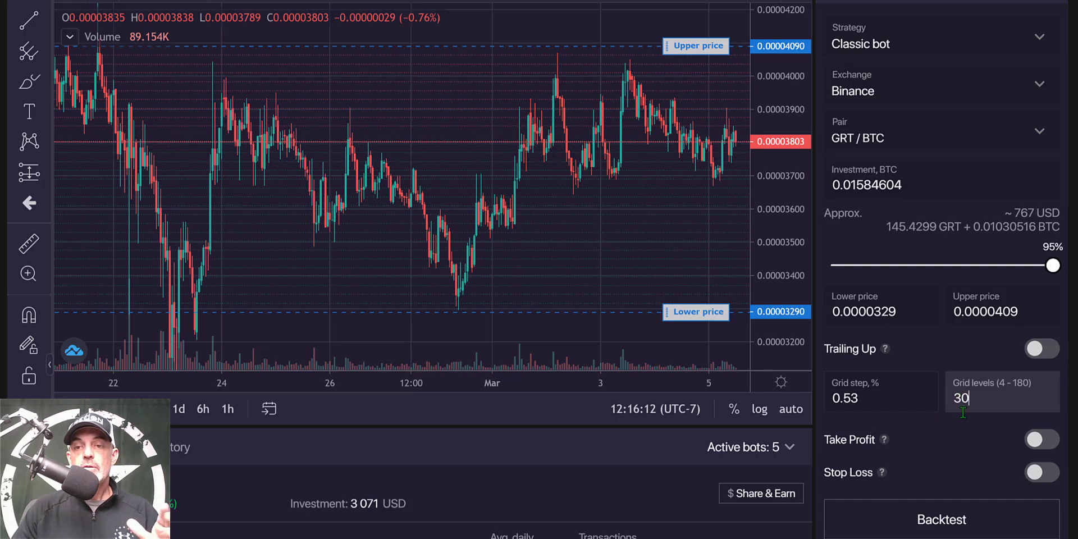
click(961, 442)
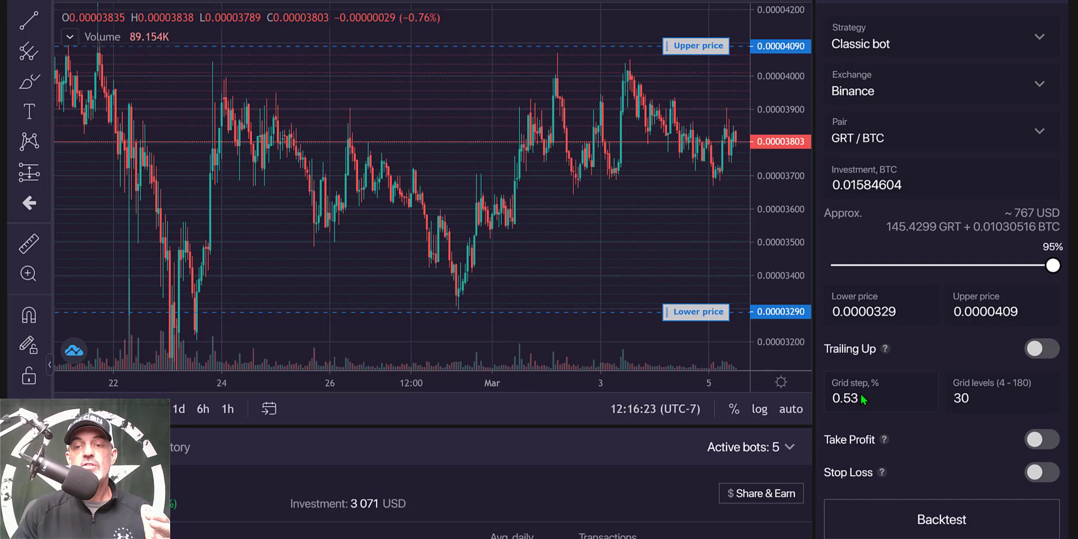
click(956, 521)
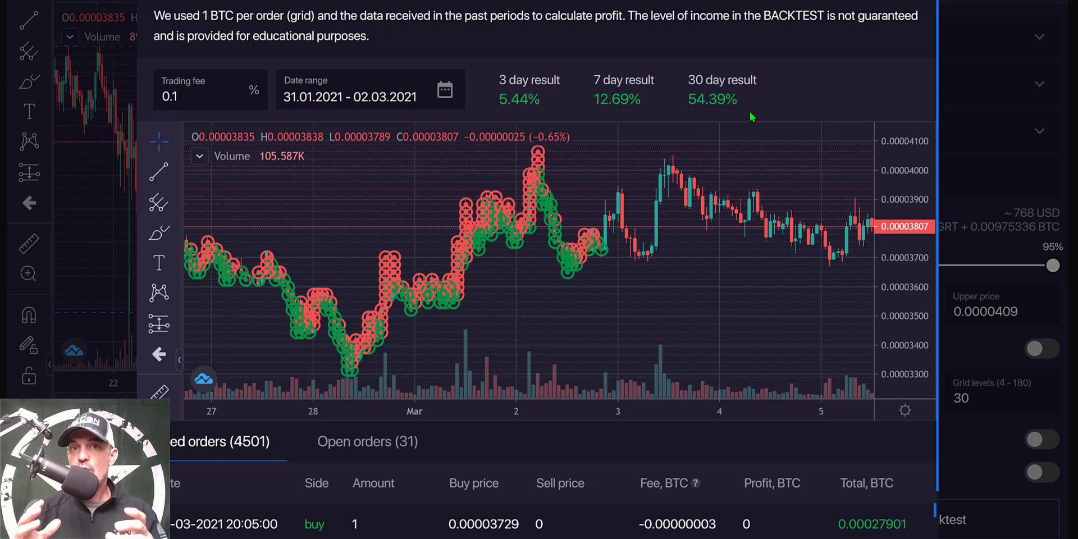
key(Escape)
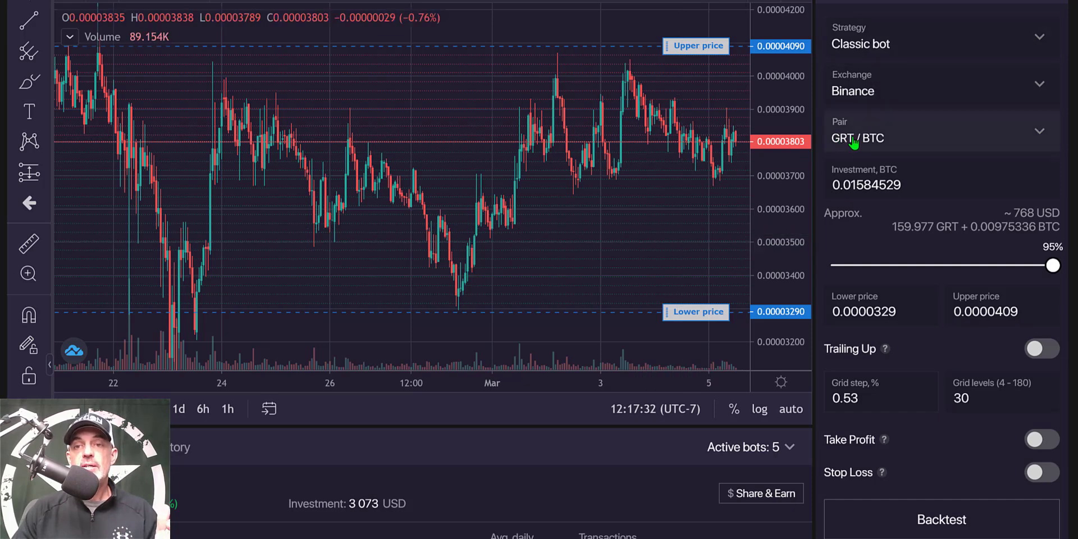
Lower the investment share from 95% to 50%, about 0.00834022 BTC (~404 USD).
double_click(914, 182)
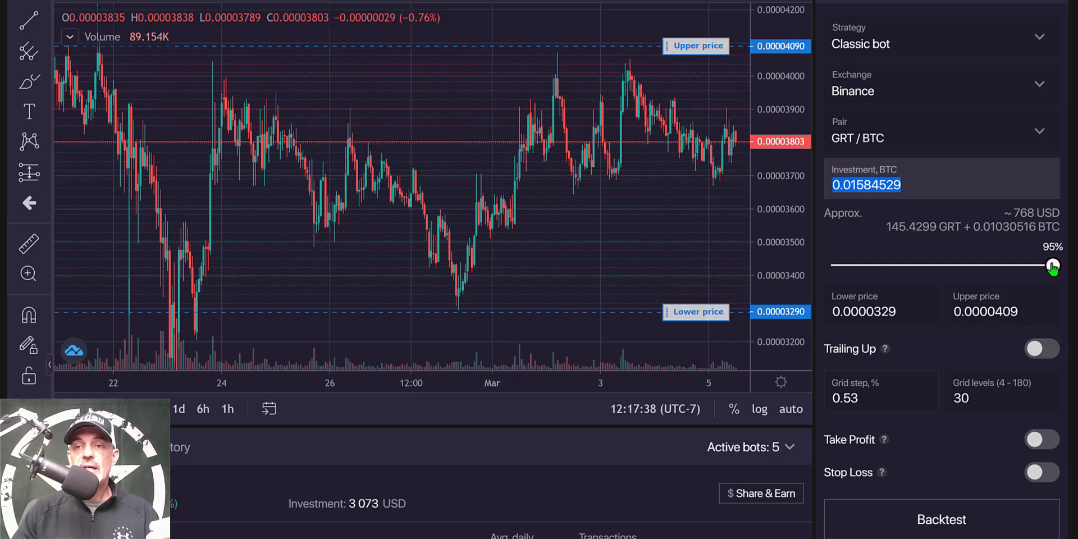
drag(1053, 265, 1043, 267)
drag(965, 270, 864, 263)
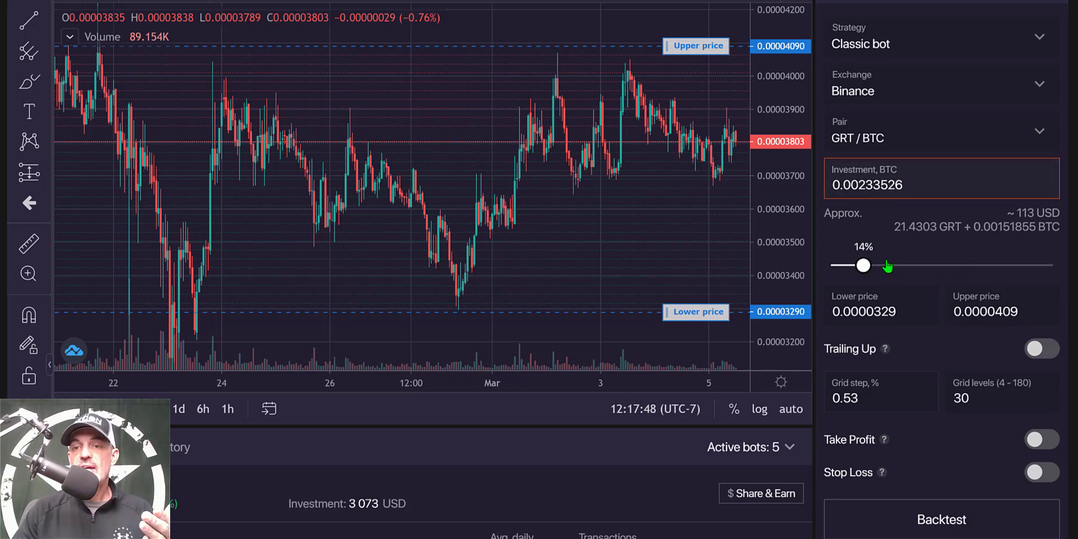
drag(864, 267, 949, 267)
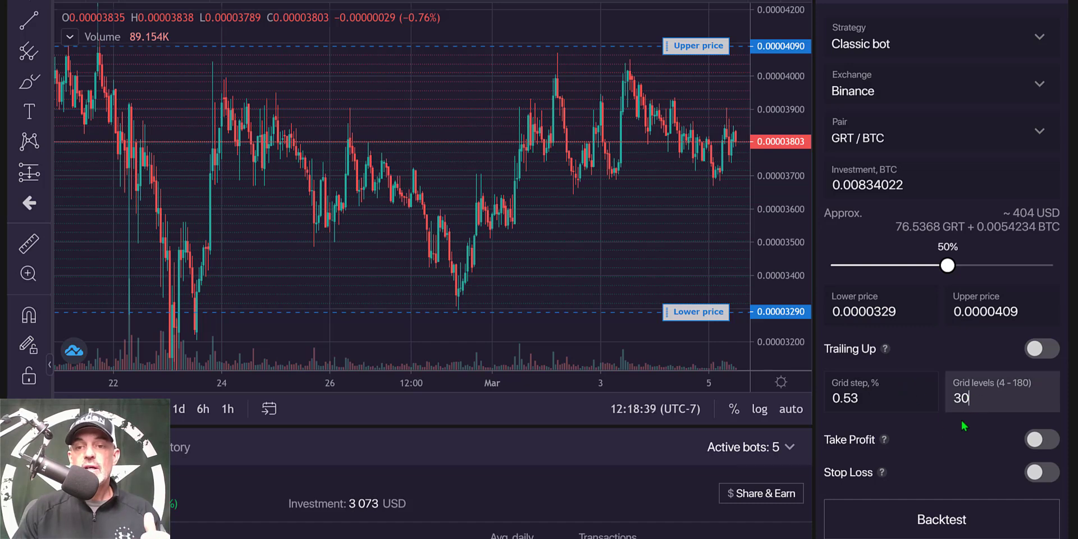
mouse_move(885, 439)
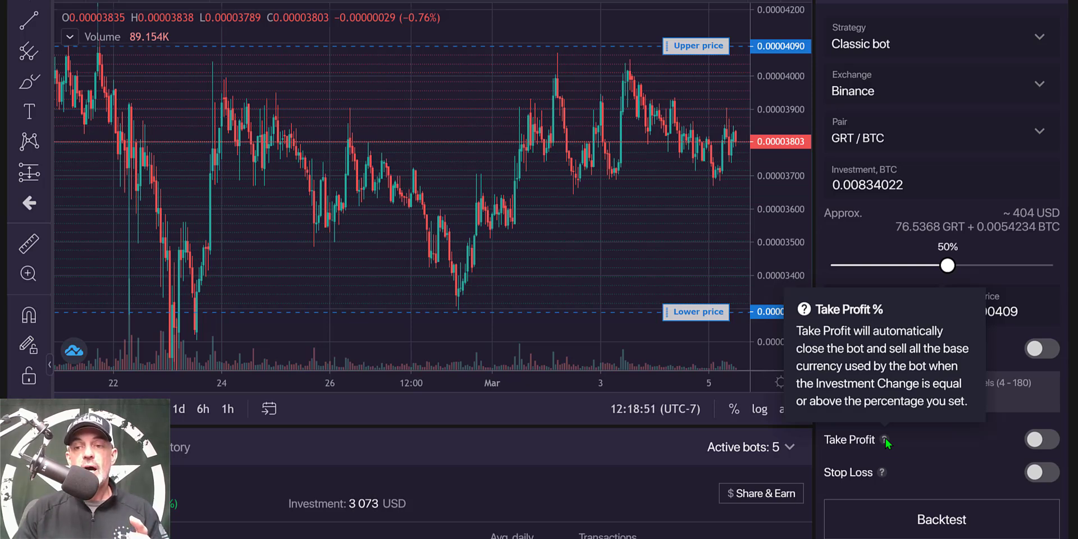
click(1039, 443)
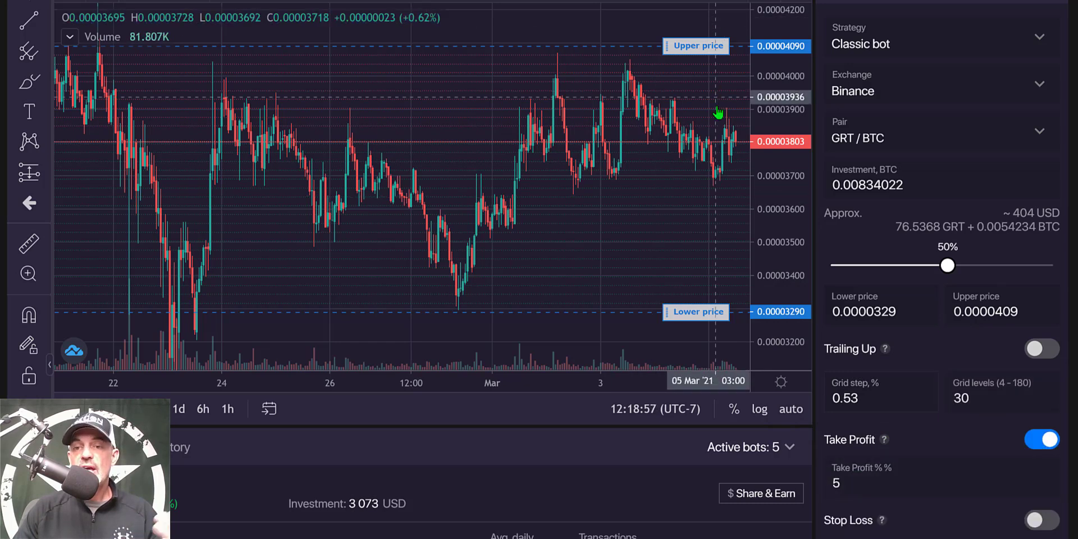
click(1043, 447)
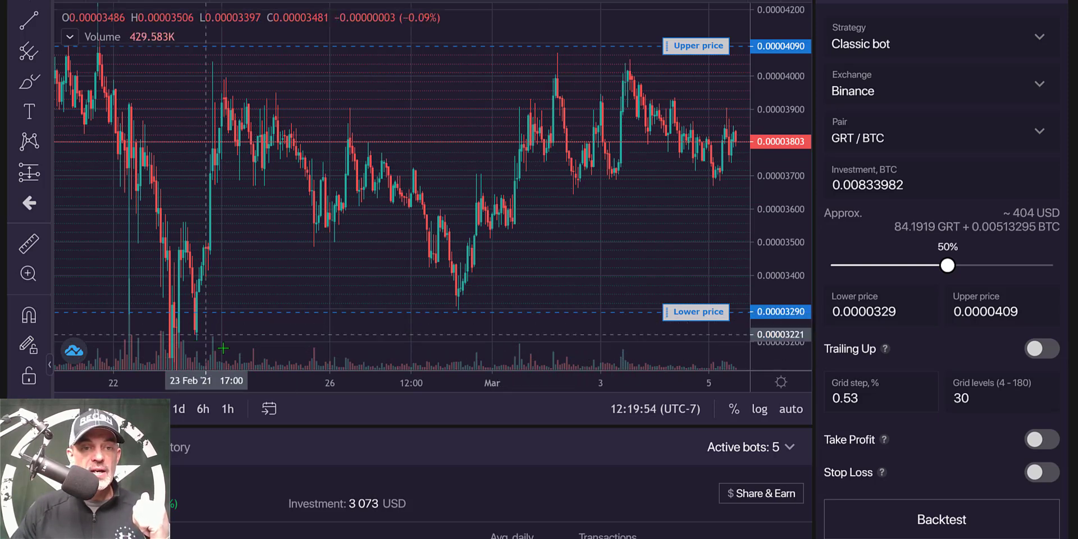
Enable Stop Loss and raise its chart line to 0.00003201, below the 0.0000329 lower price.
click(1038, 474)
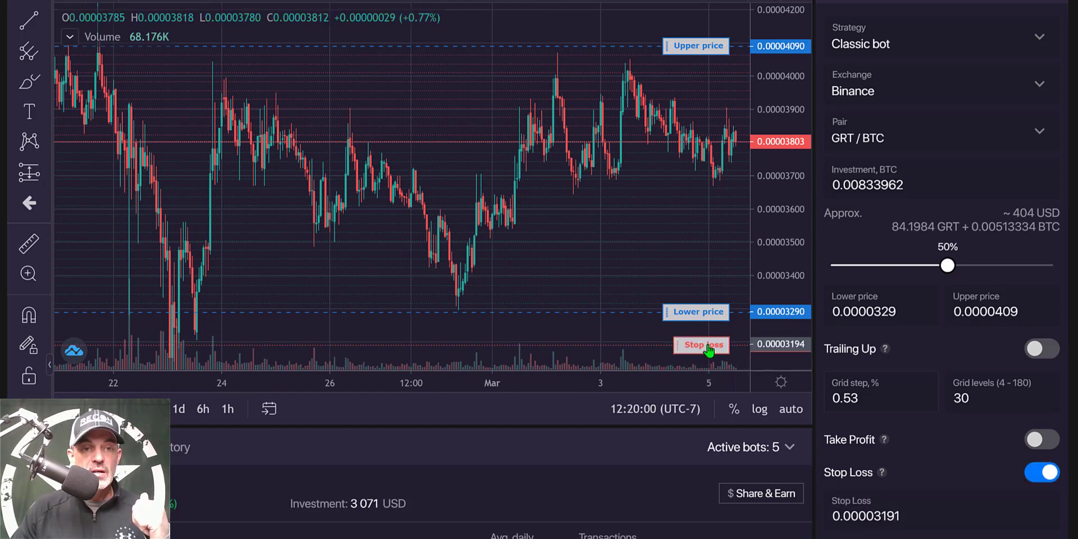
drag(709, 349, 708, 342)
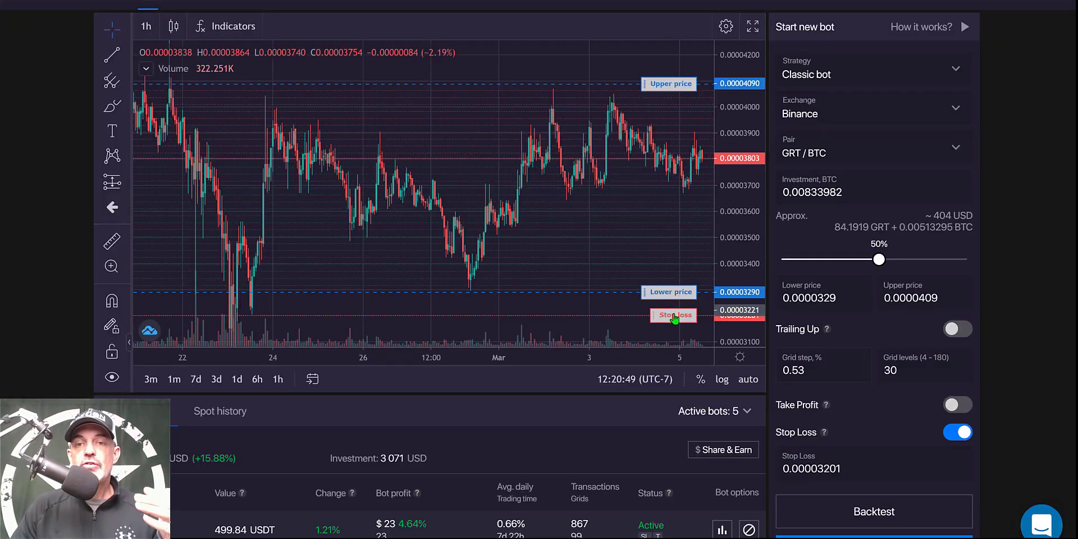
Nudge the stop-loss line, then start the bot to bring up the 45 GRT market-buy notice.
drag(676, 316, 675, 315)
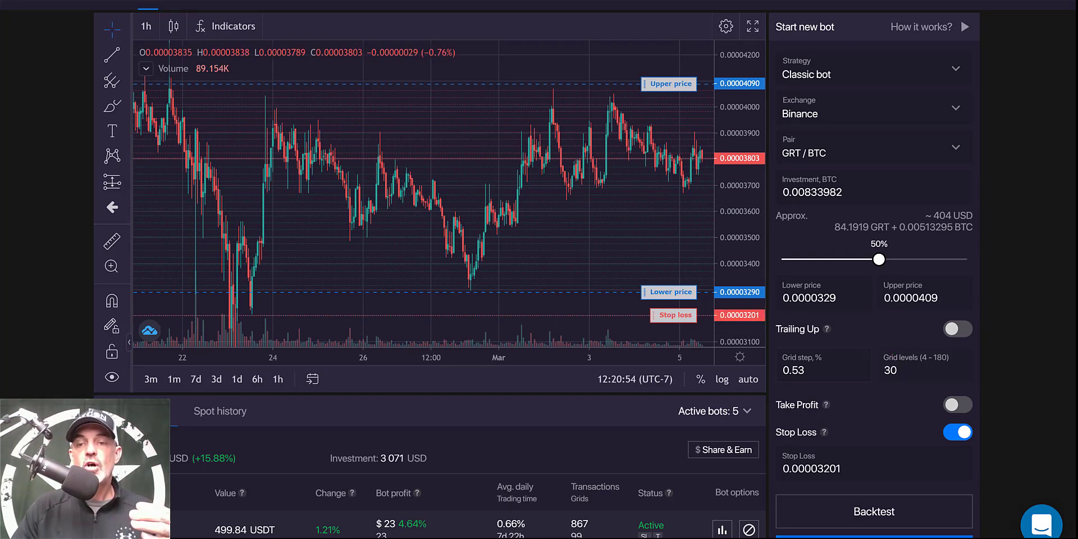
click(874, 538)
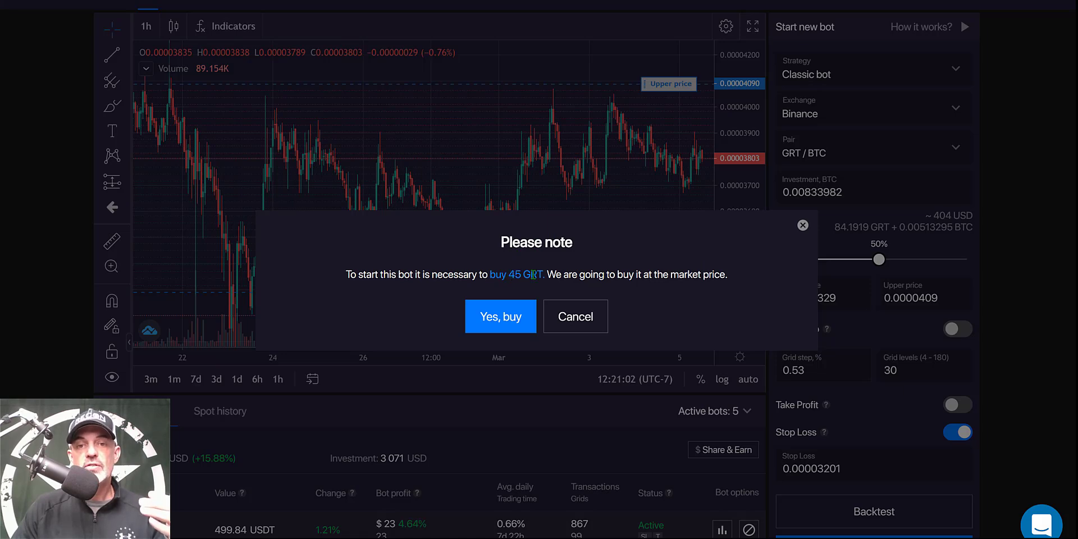
Dismiss the notice once, then confirm buying 45 GRT at market to start the bot.
click(568, 315)
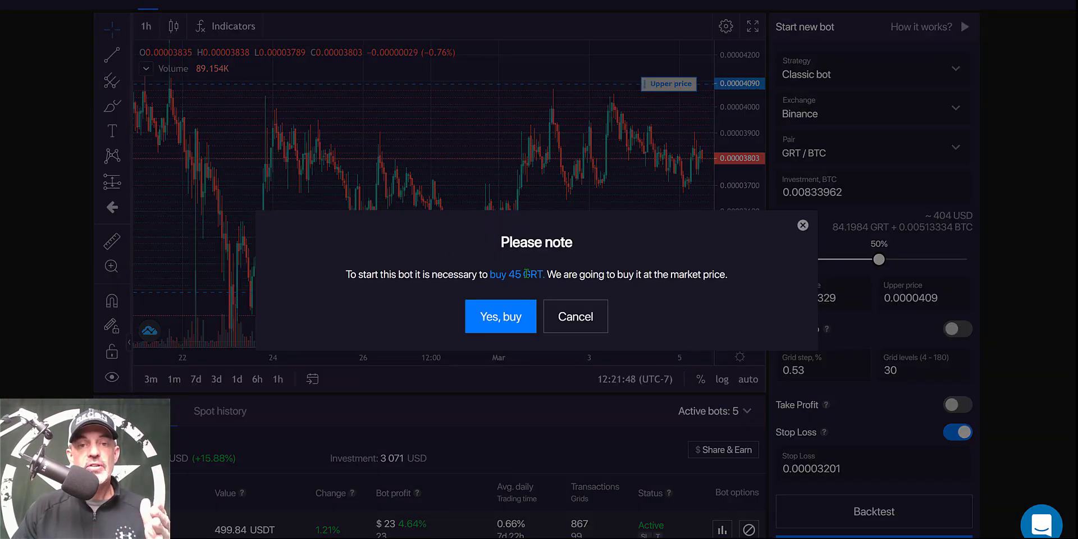
click(506, 318)
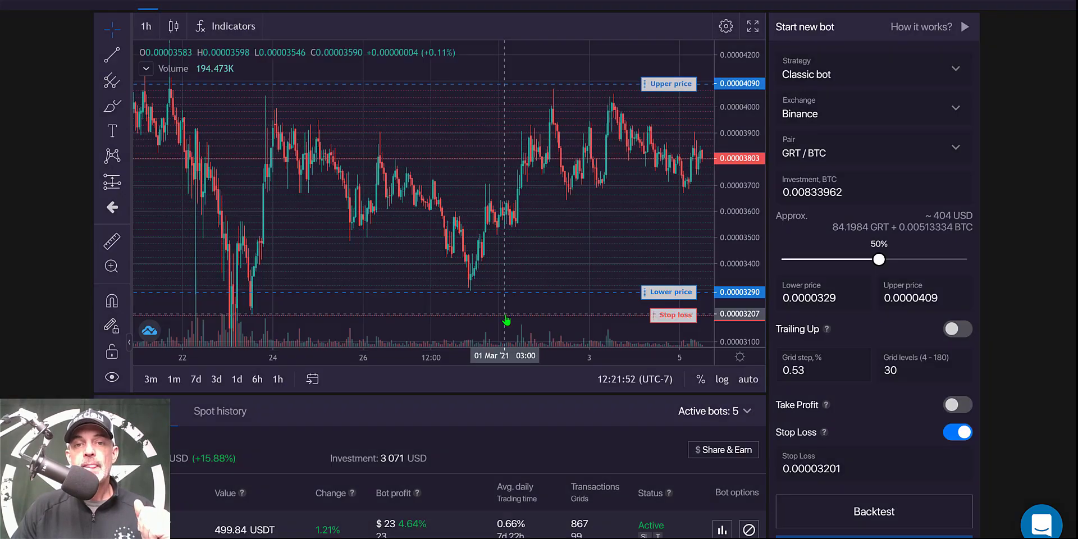